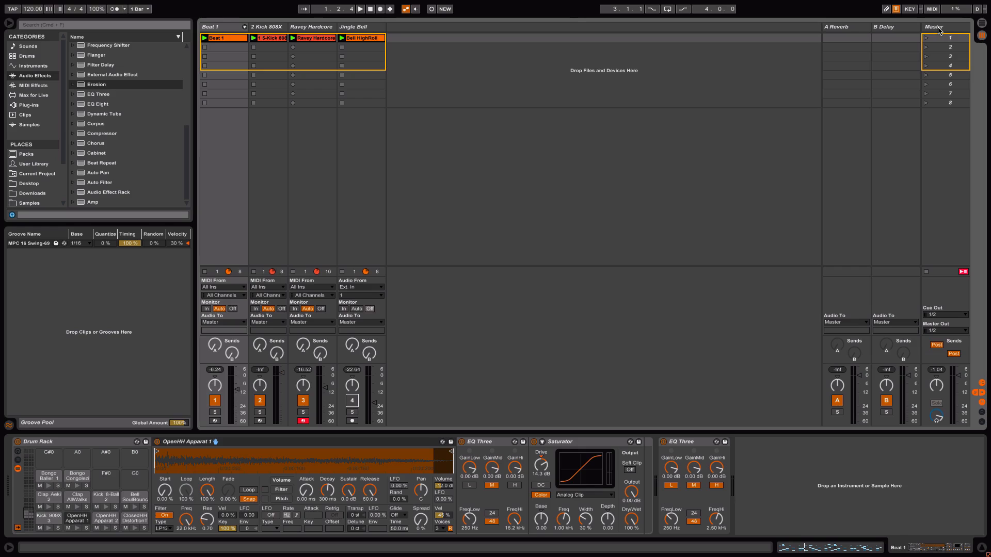
Play the full loop, switch the Jingle Bell track off and back on, and stop playback
key(space)
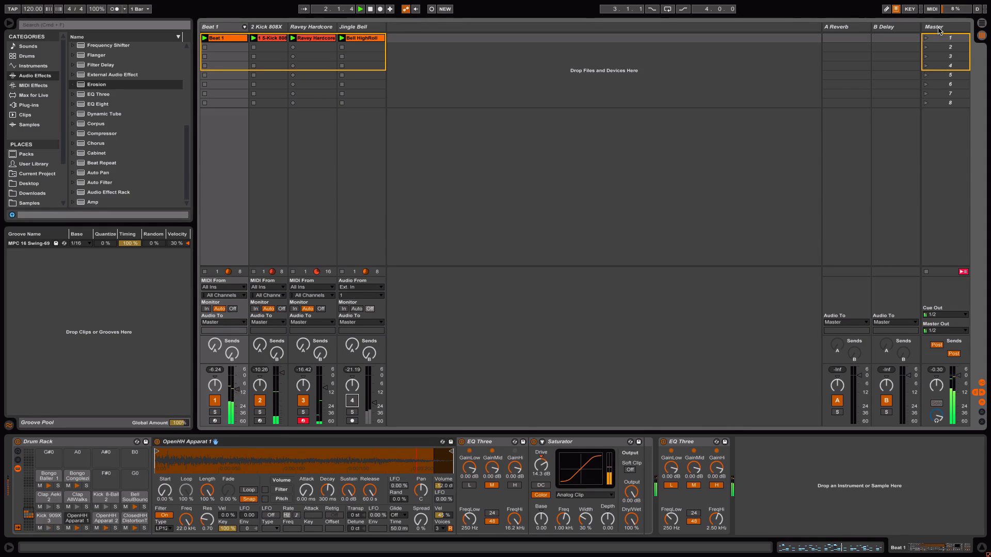
click(353, 402)
click(352, 401)
key(space)
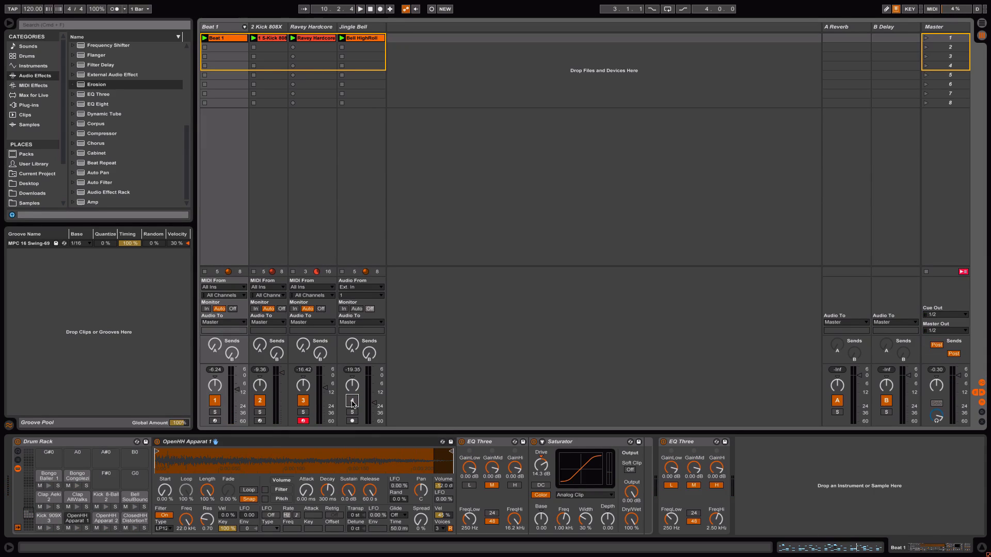
Unfold the Beat 1 drum rack into its chains and inspect the devices on the kick, hi-hat and clap chains
click(244, 26)
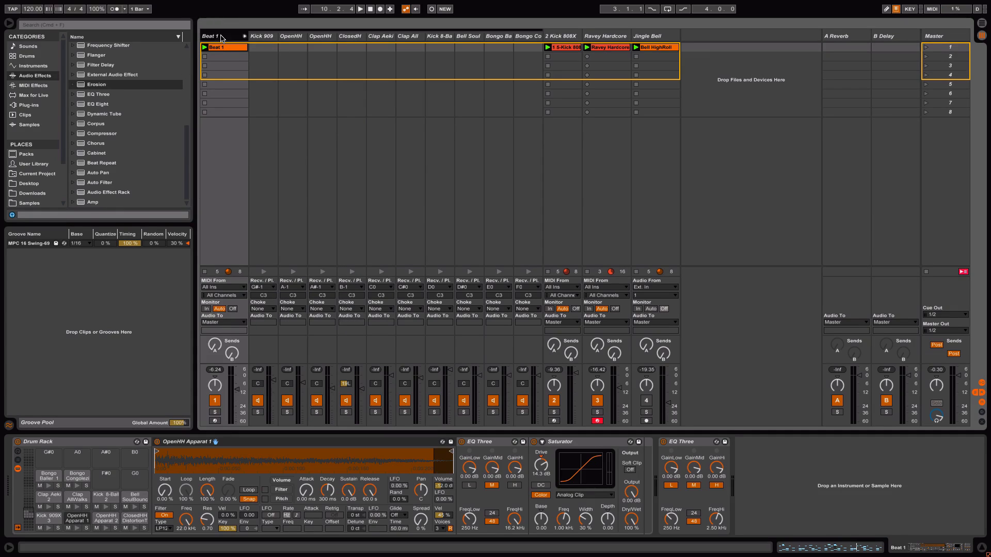
click(262, 37)
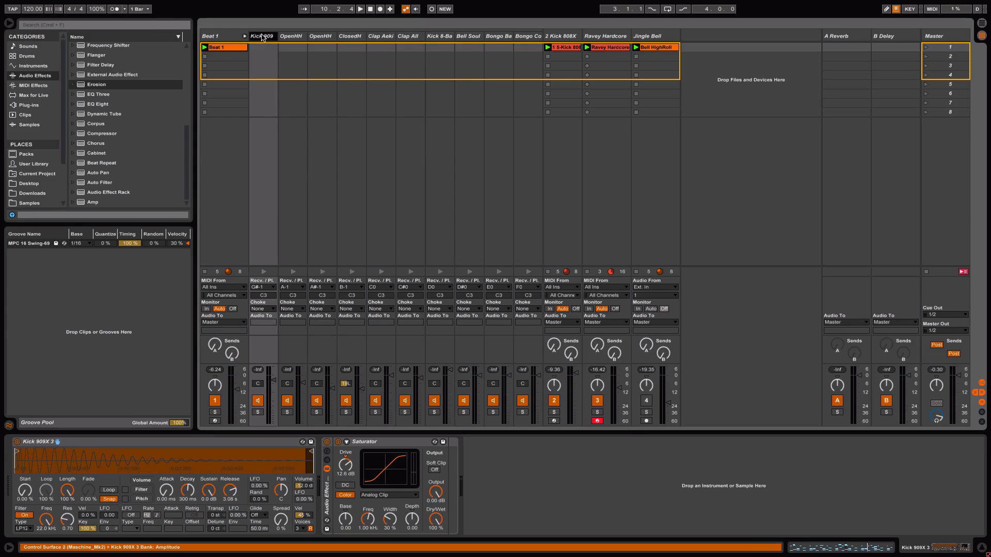
click(292, 37)
click(332, 39)
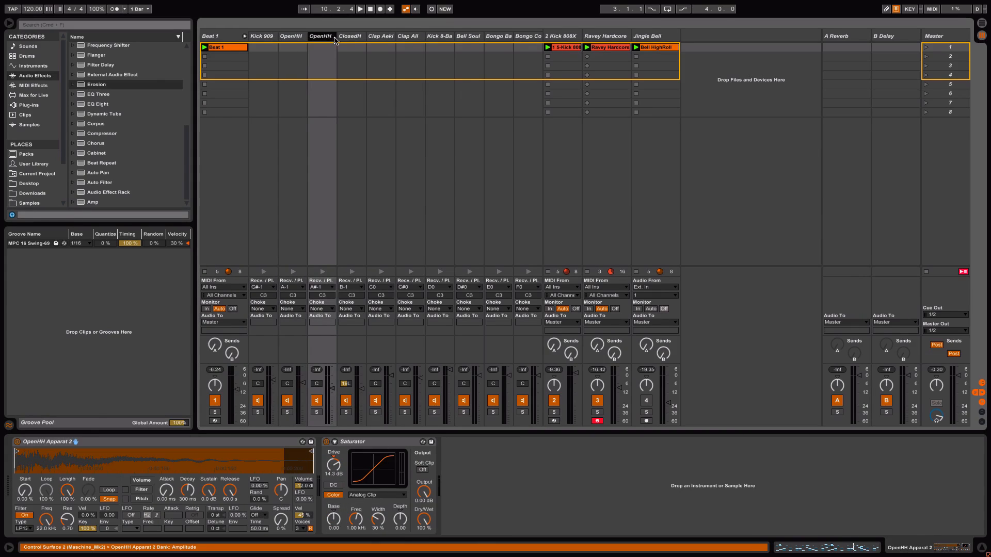
click(359, 37)
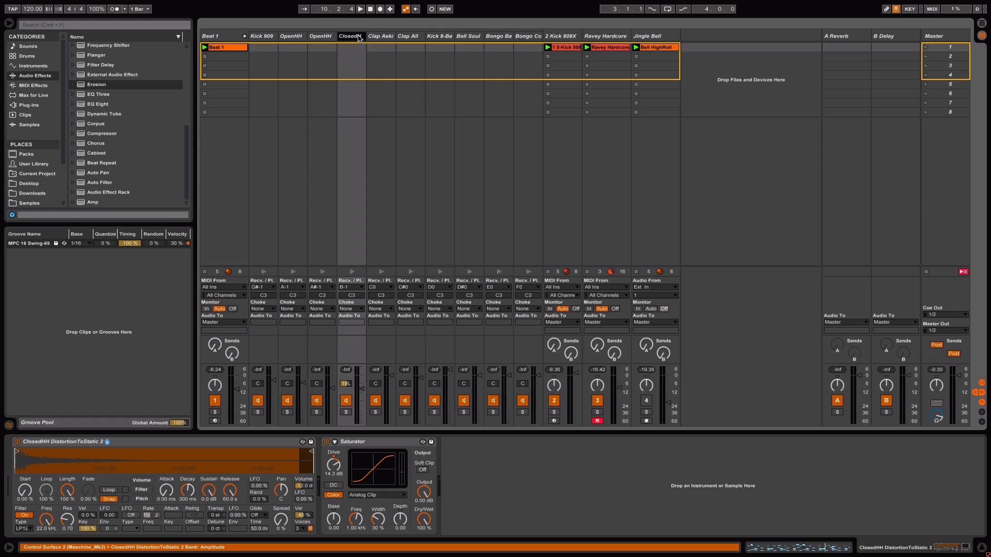
click(385, 38)
click(410, 38)
Solo the Kick 909 chain and compare its playback with the Saturator bypassed and re-enabled
click(268, 39)
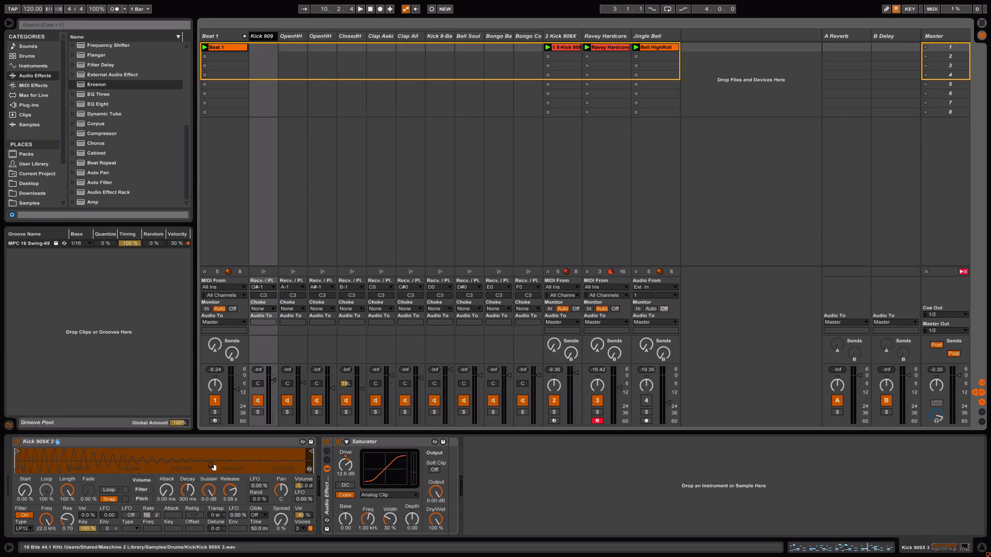
click(258, 412)
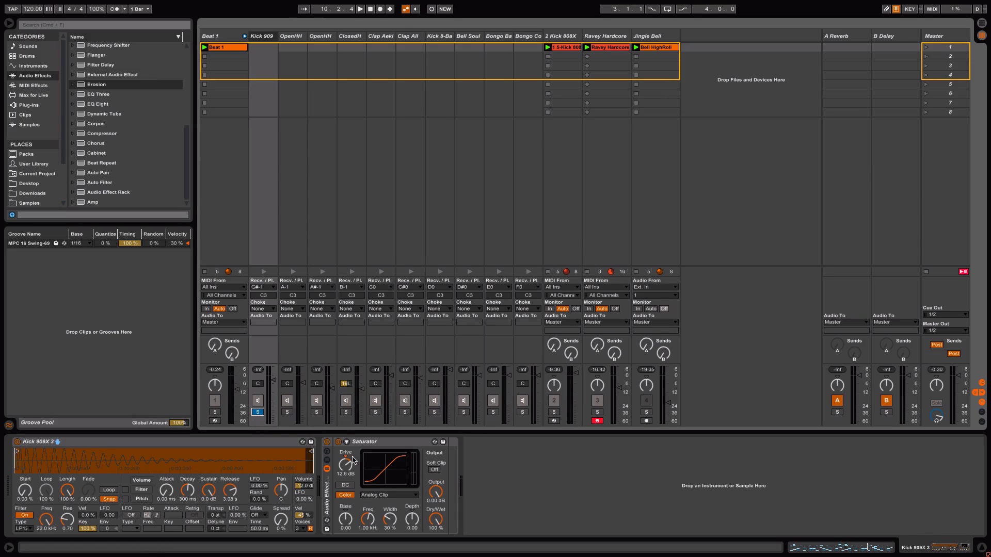
click(338, 442)
key(space)
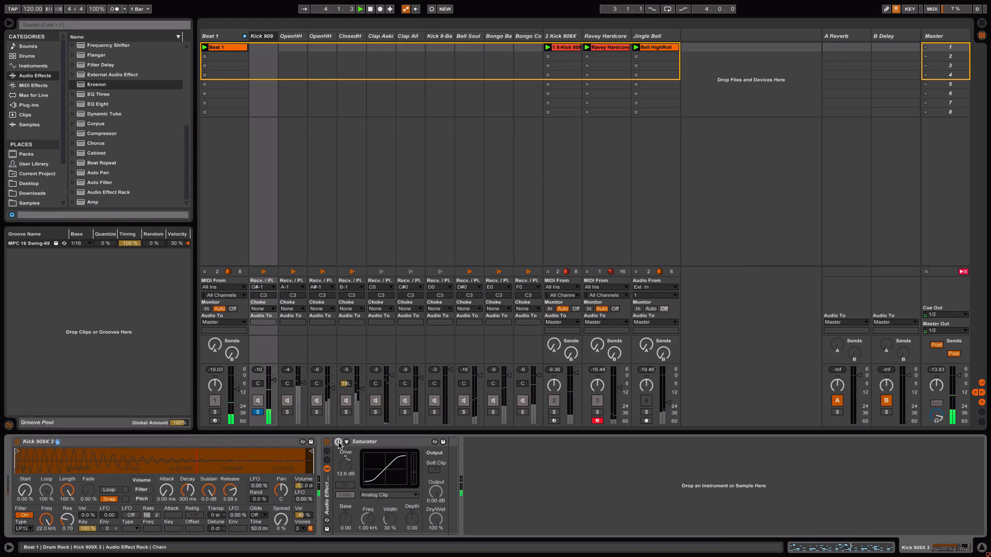
click(339, 442)
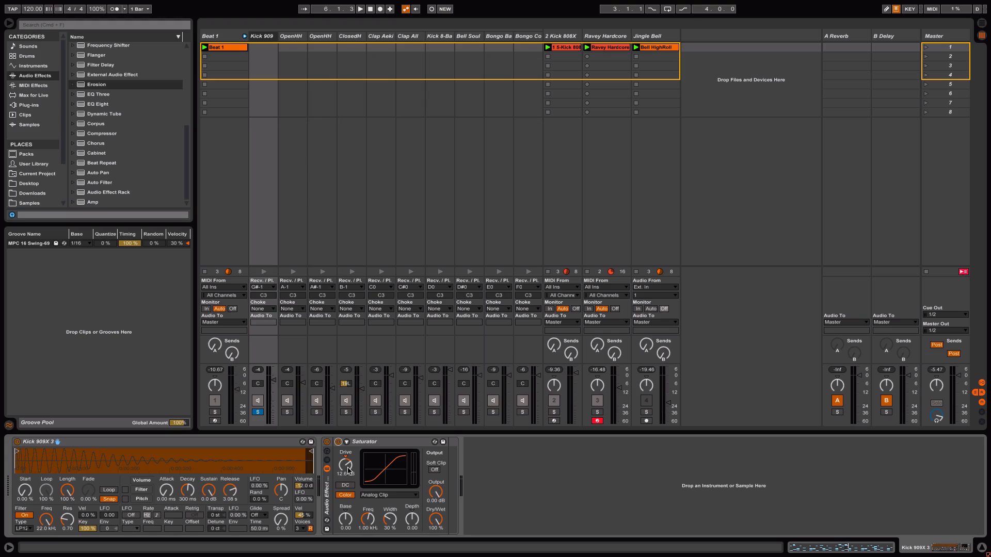
key(space)
View the Kick 808 clip's notes, add the 2 Kick 808X track to the solo and display its device chain
double_click(577, 47)
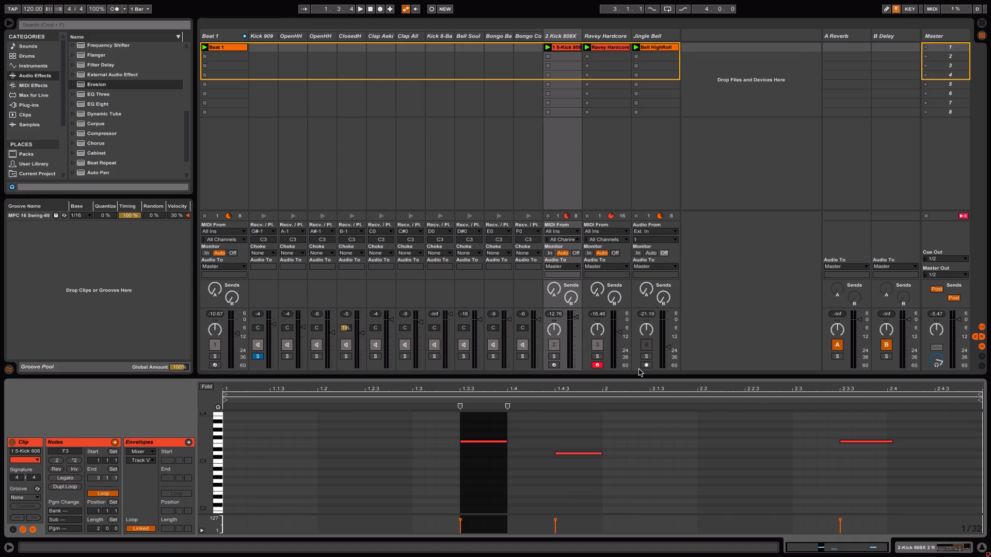
click(553, 356)
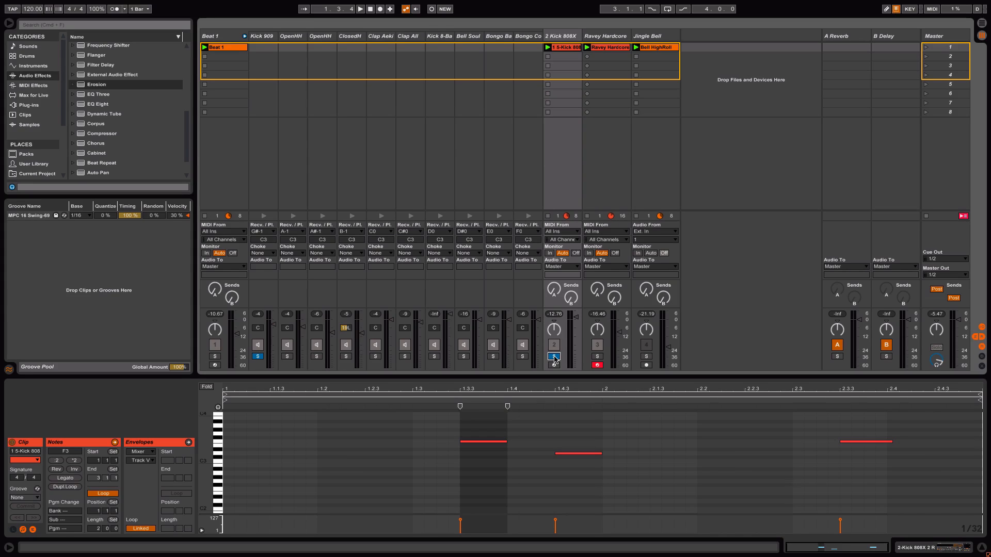
click(573, 36)
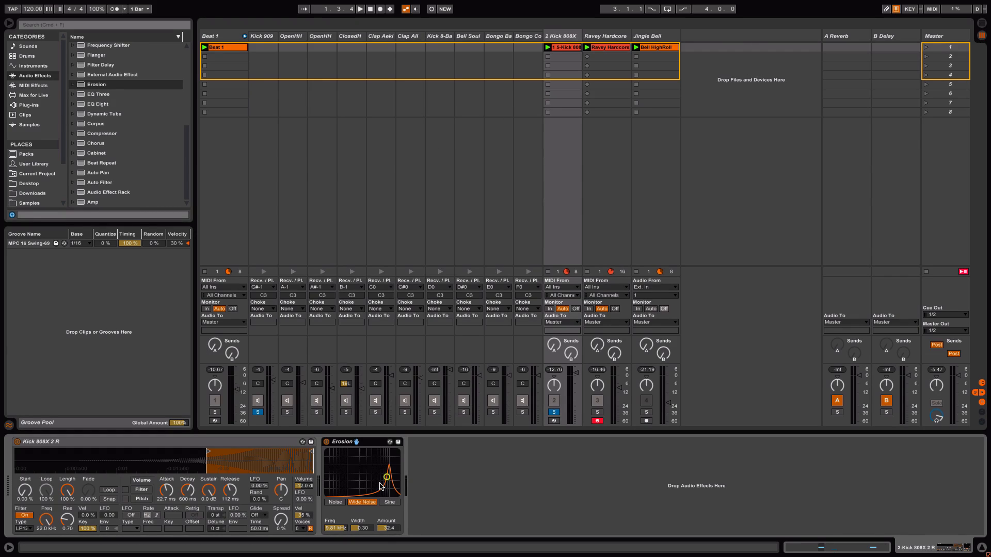
Play the soloed kicks and raise the 2 Kick 808X track's volume slightly
key(space)
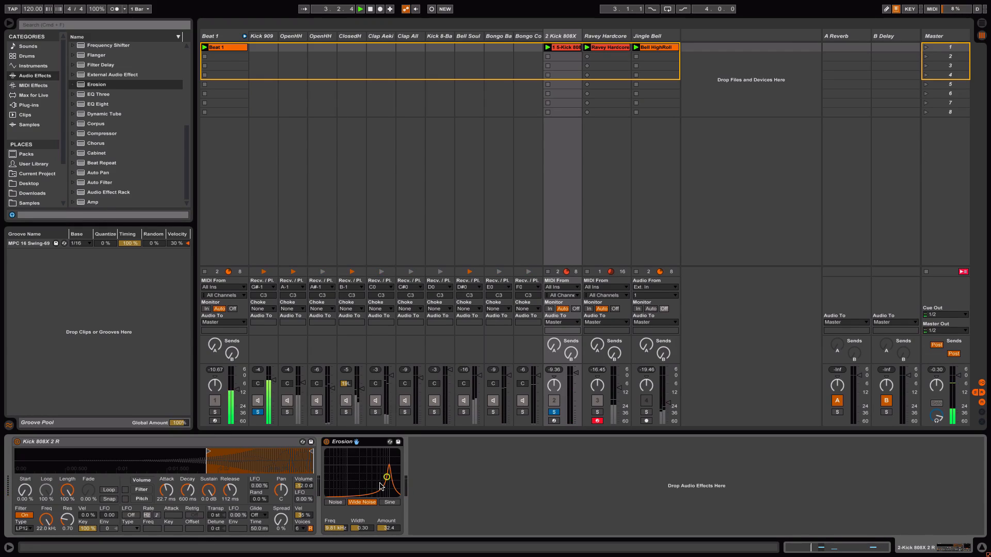
click(576, 372)
drag(575, 372, 576, 370)
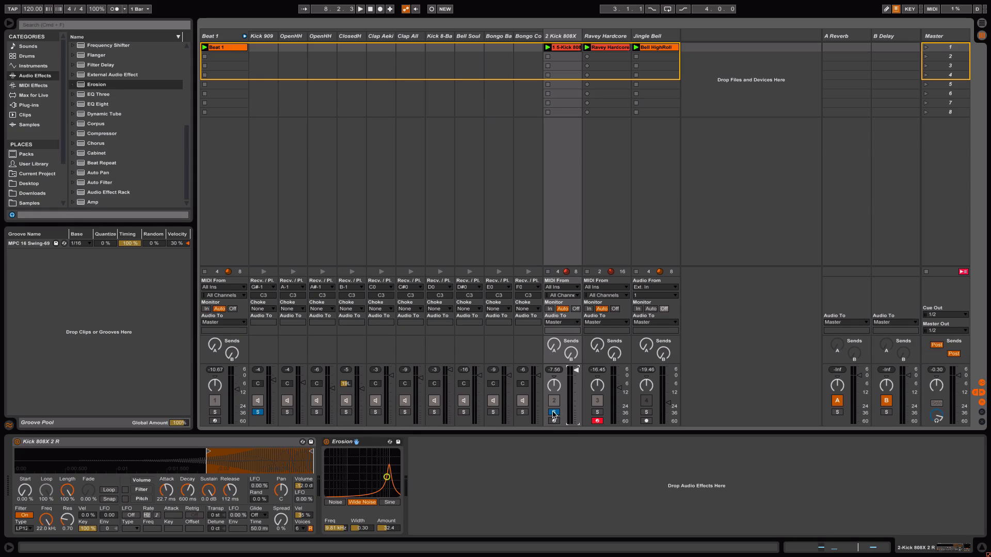
With the Beat 1 clip's notes shown, add the first OpenHH chain to the solo and play the loop
click(227, 47)
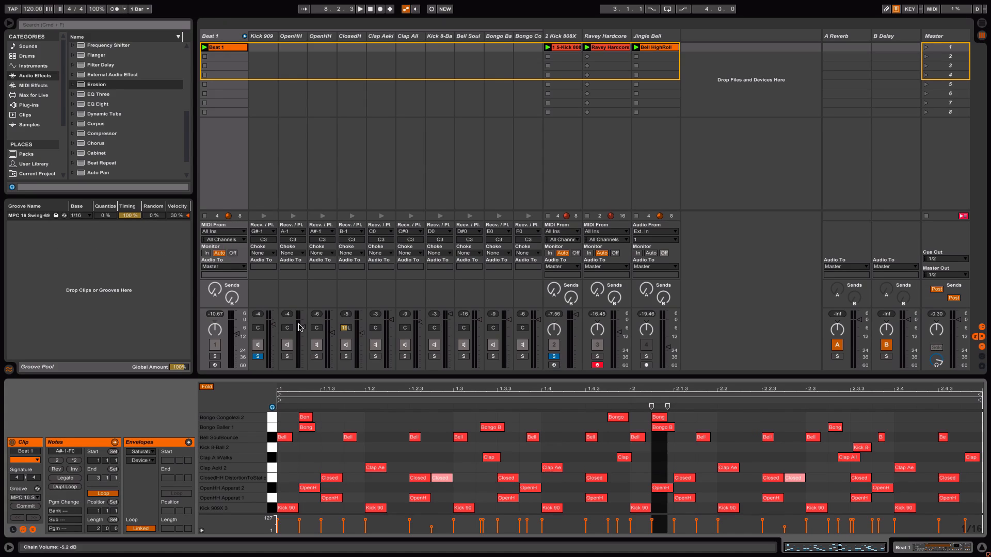
click(287, 356)
key(space)
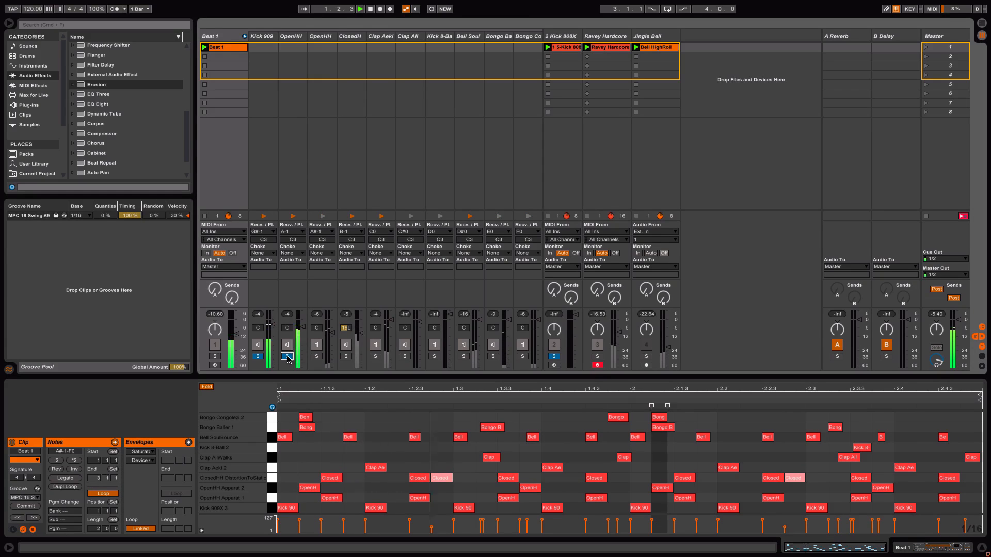
Display the first OpenHH chain's devices, toggle its Saturator off and on to compare, and stop playback
click(295, 36)
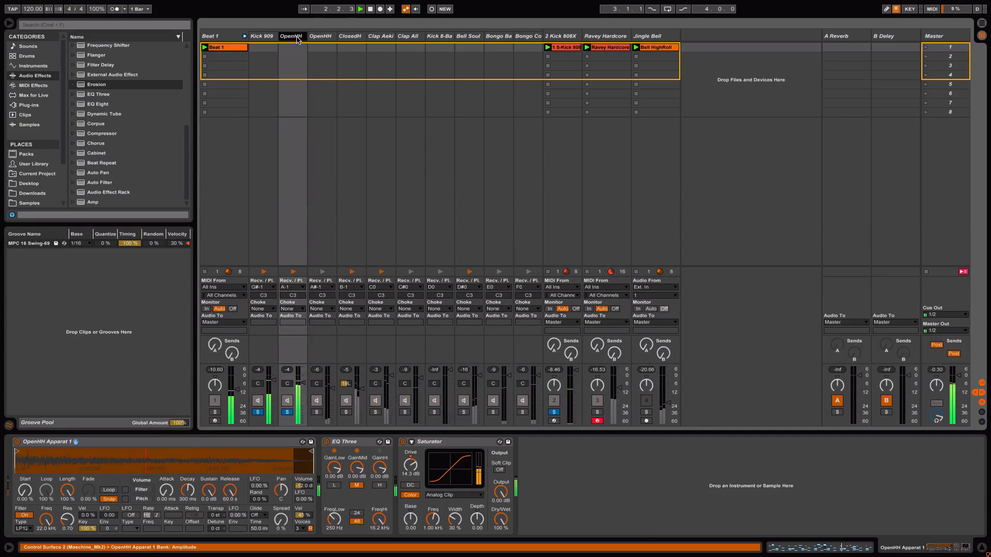
click(403, 441)
click(404, 442)
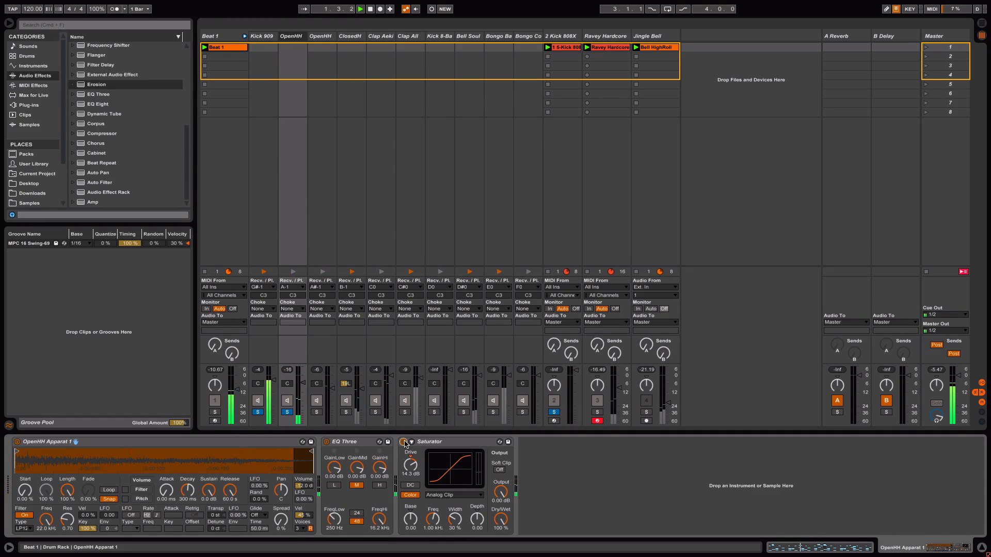
key(space)
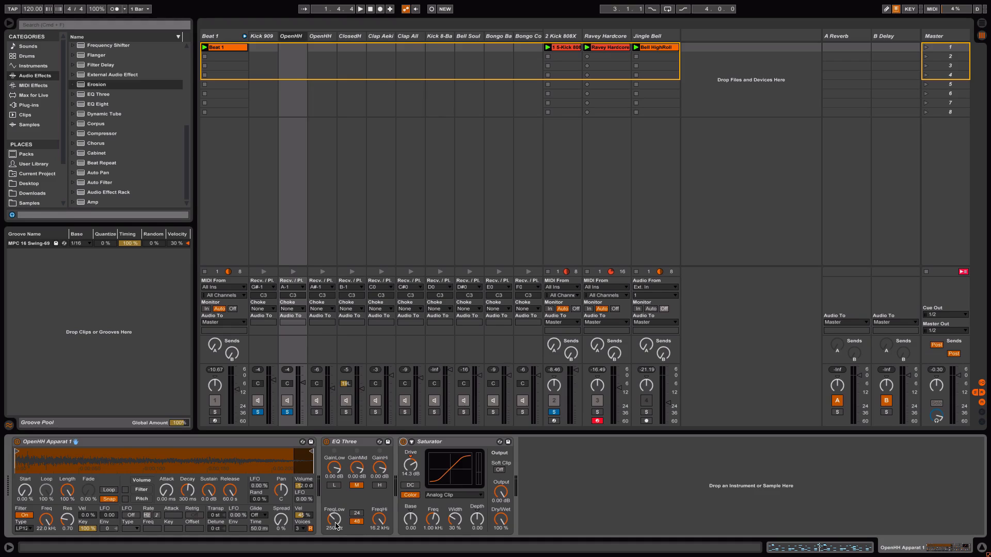
Add the second OpenHH chain to the solo and play the loop with the Beat 1 clip's notes shown
click(316, 412)
key(space)
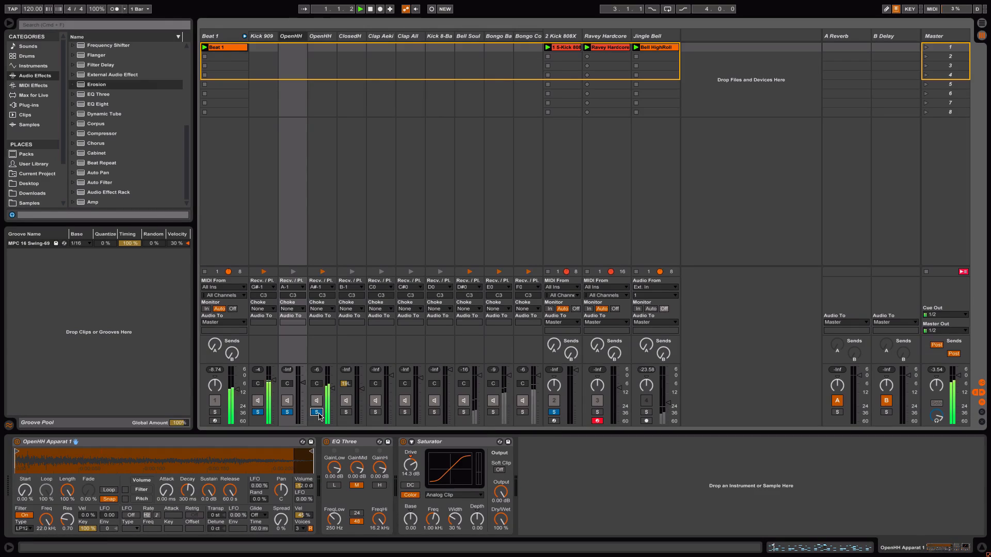
double_click(227, 47)
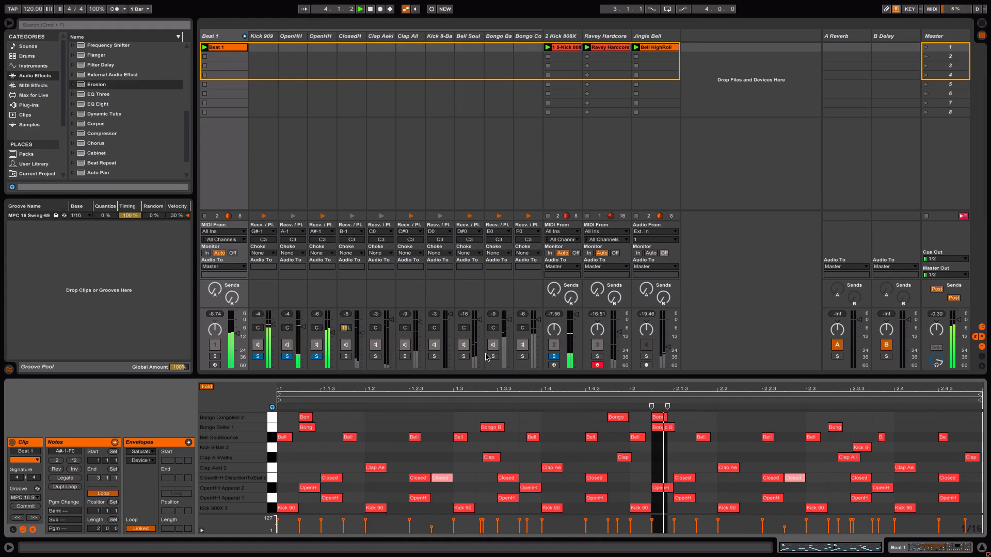
Add the ClosedHH, both Clap and the Kick 8-Ball chains to the solo one by one during playback
click(346, 356)
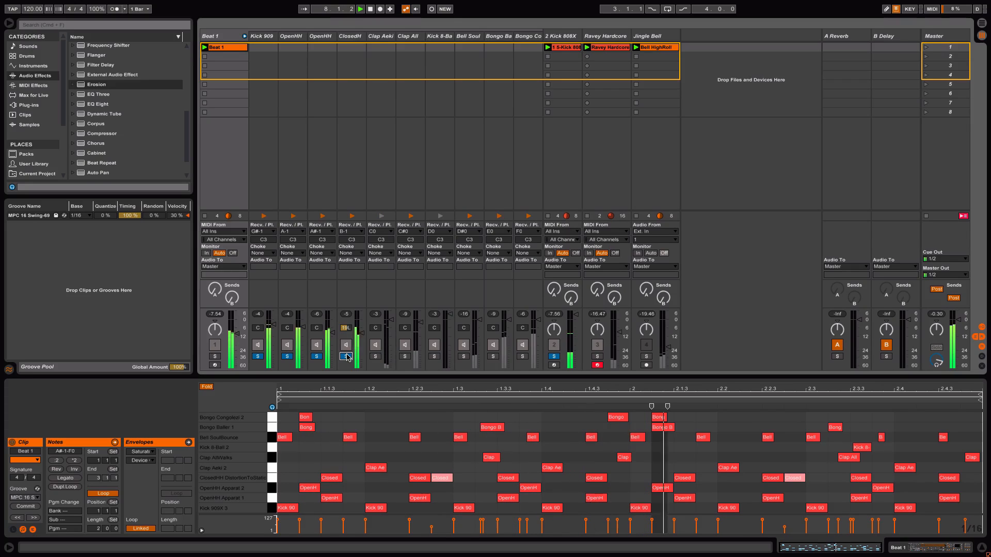
click(375, 356)
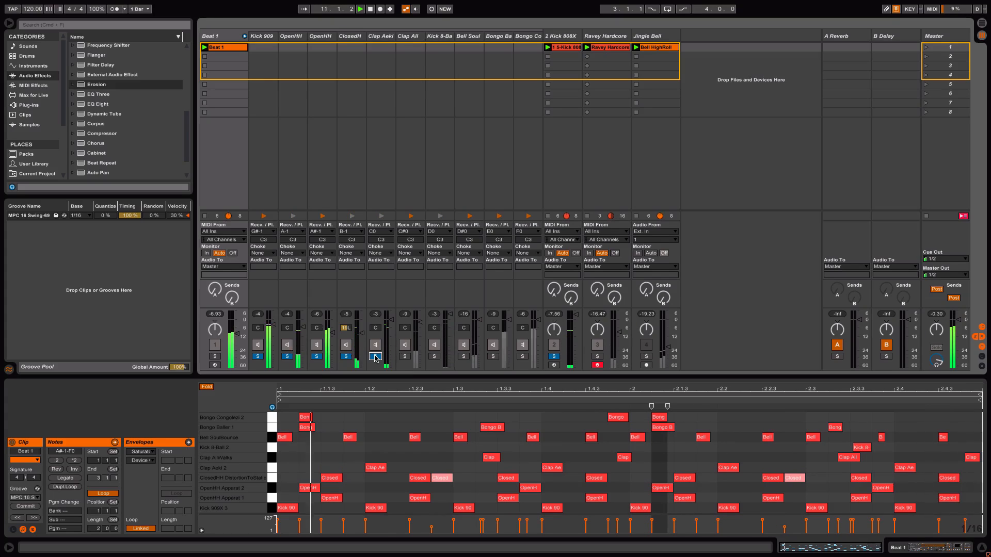
click(404, 357)
click(405, 356)
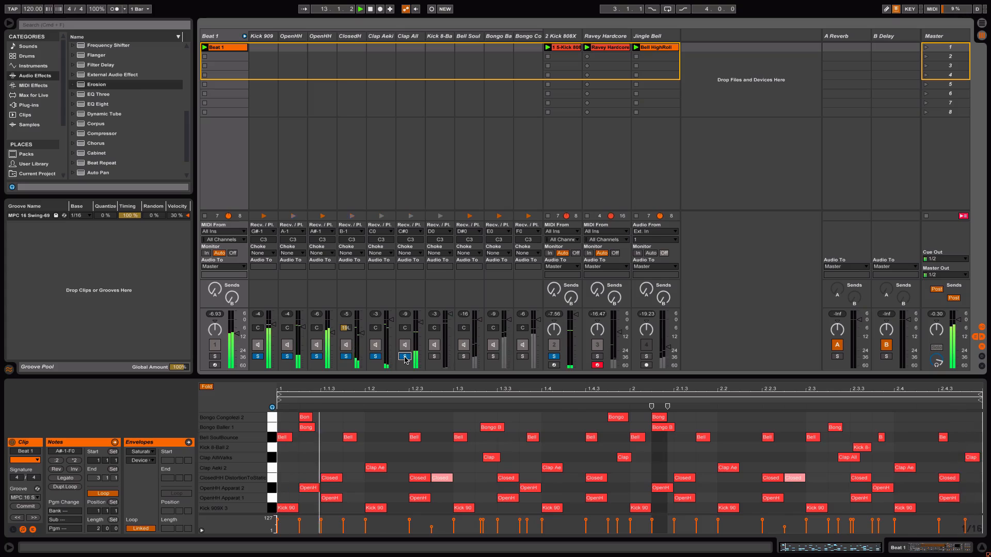
click(434, 356)
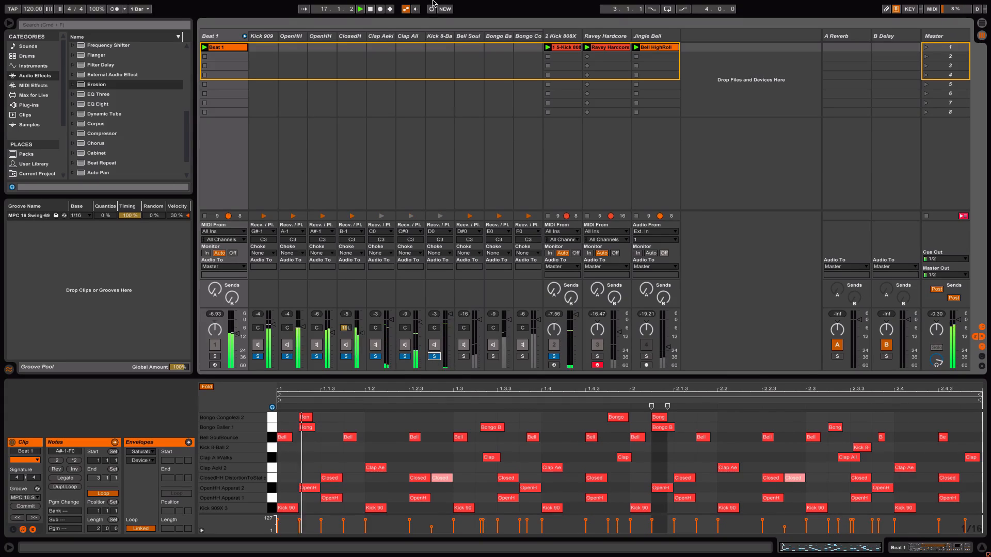
Display the Kick 8-Ball chain's devices and try to add the Bell SoulBounce chain to the solo
double_click(441, 37)
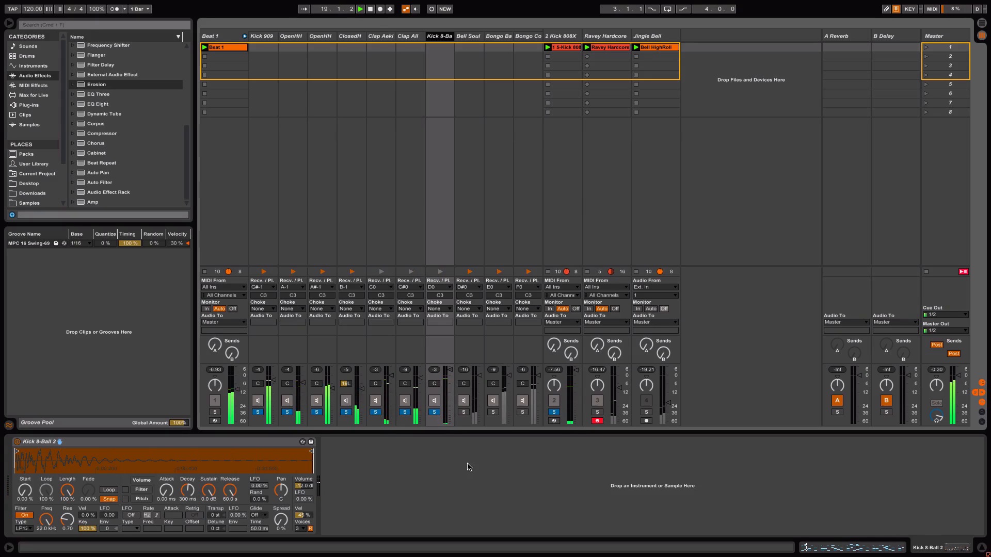
click(464, 413)
click(464, 413)
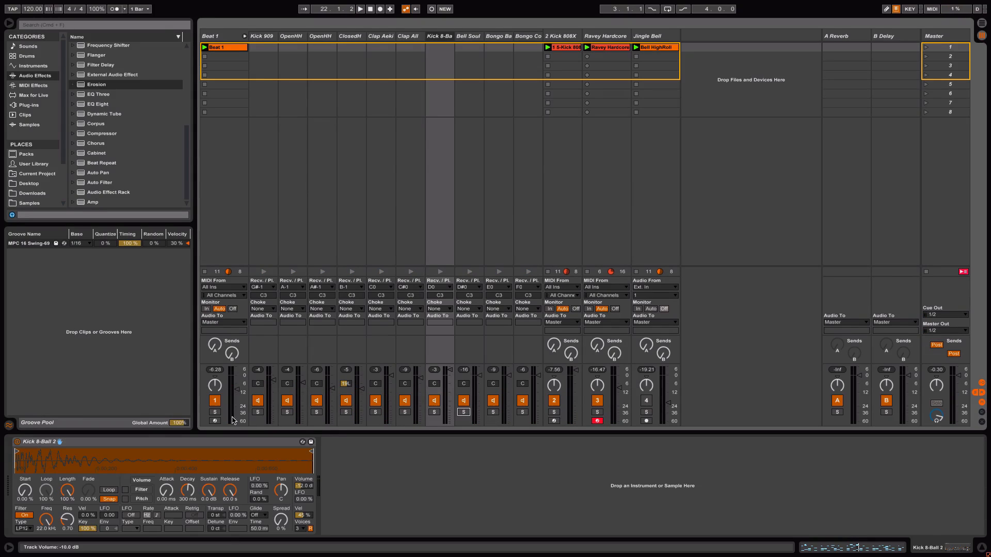
Solo the Beat 1 track and all its drum chains again, including the bell and both bongos, and play the loop
click(215, 412)
click(316, 412)
click(345, 413)
key(space)
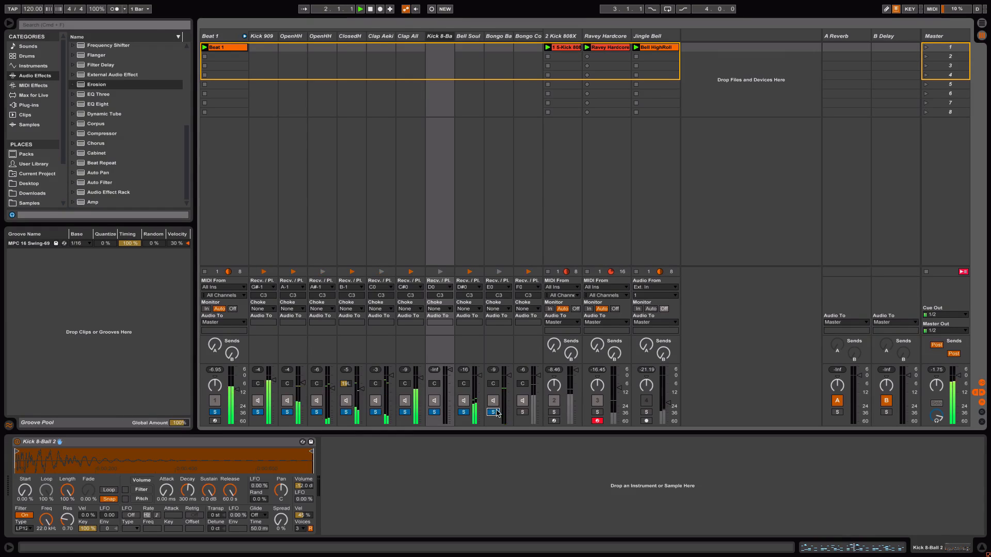
click(524, 415)
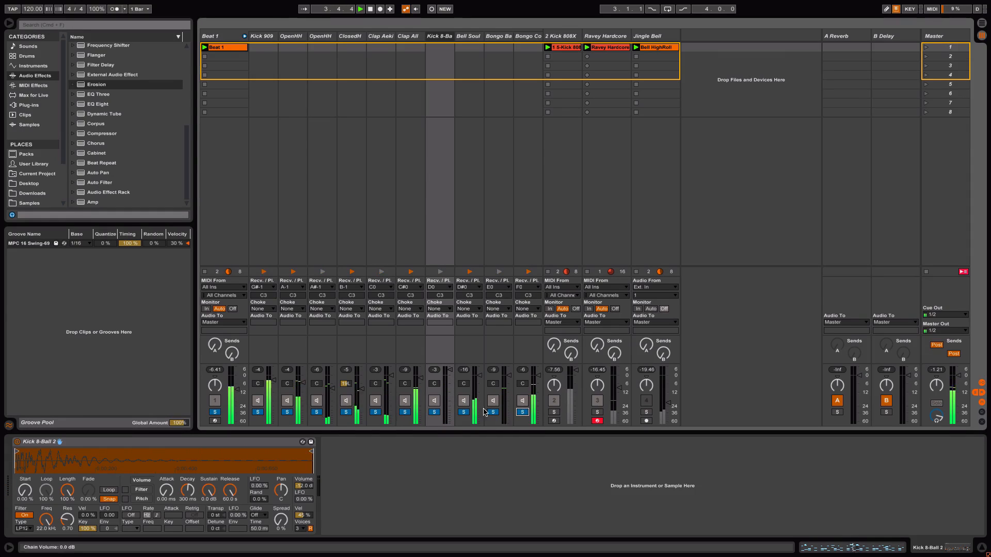
Add the 2 Kick 808X track to the soloed drum chains, listen to them together, and stop playback
click(258, 412)
click(554, 412)
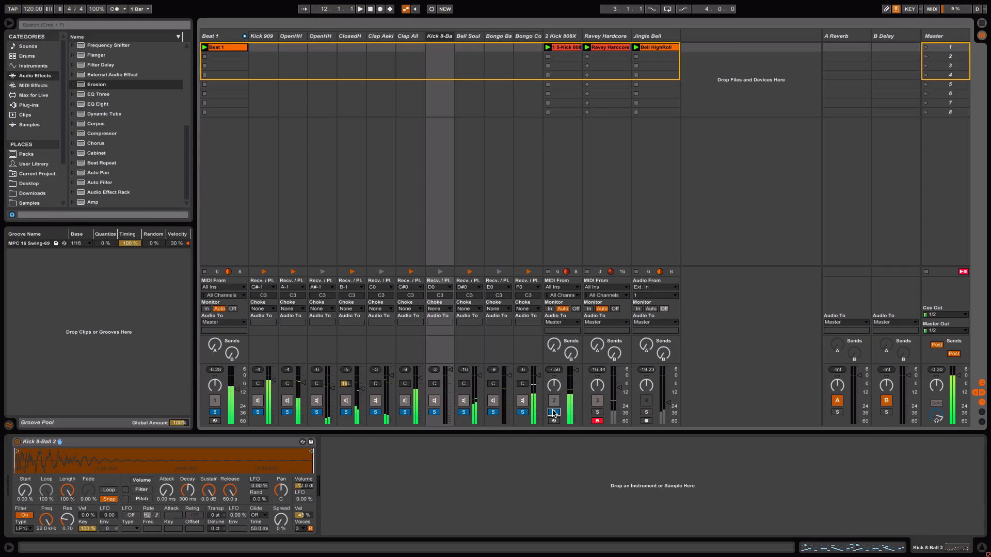
key(space)
Clear all solos, solo only the Ravey Hardcore track and play it with its device chain displayed
click(234, 48)
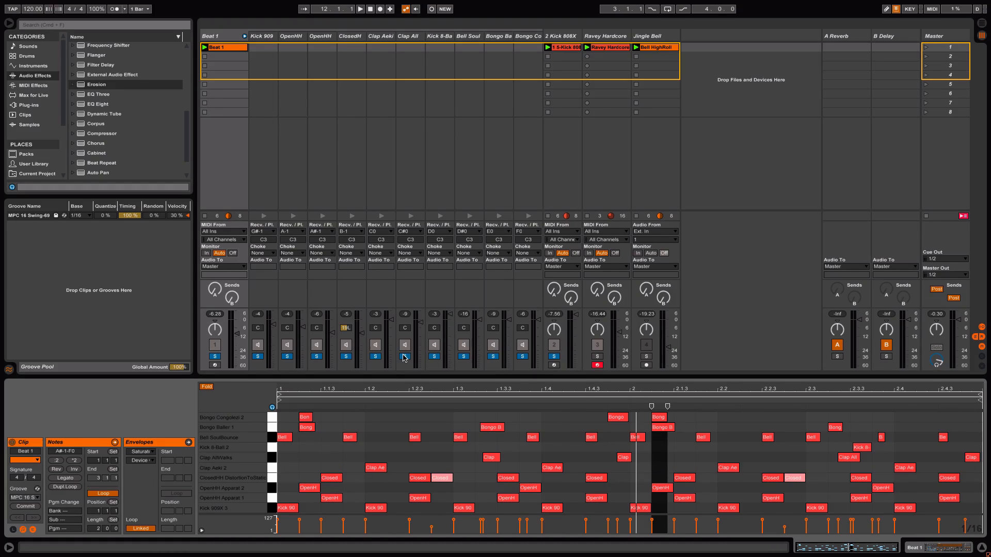
click(214, 356)
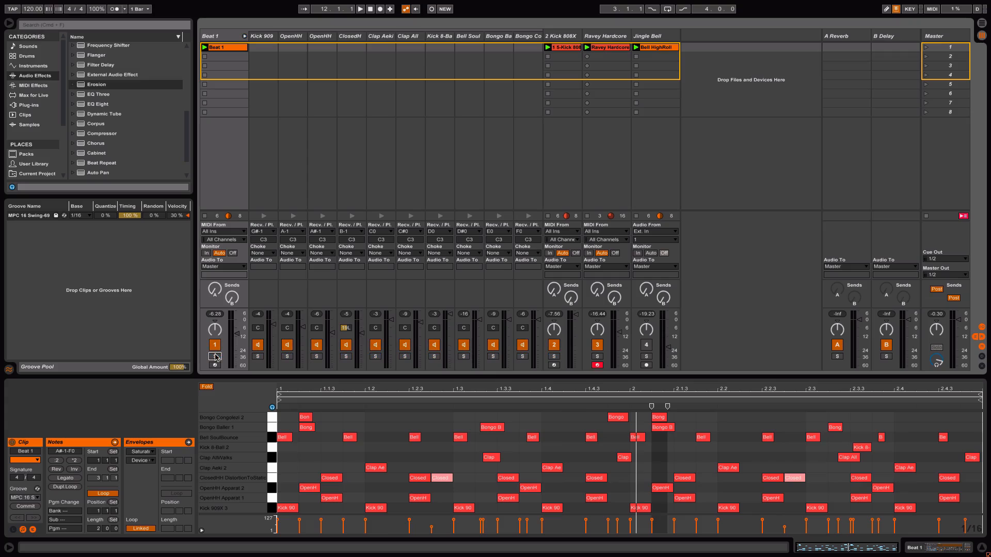
click(597, 356)
key(space)
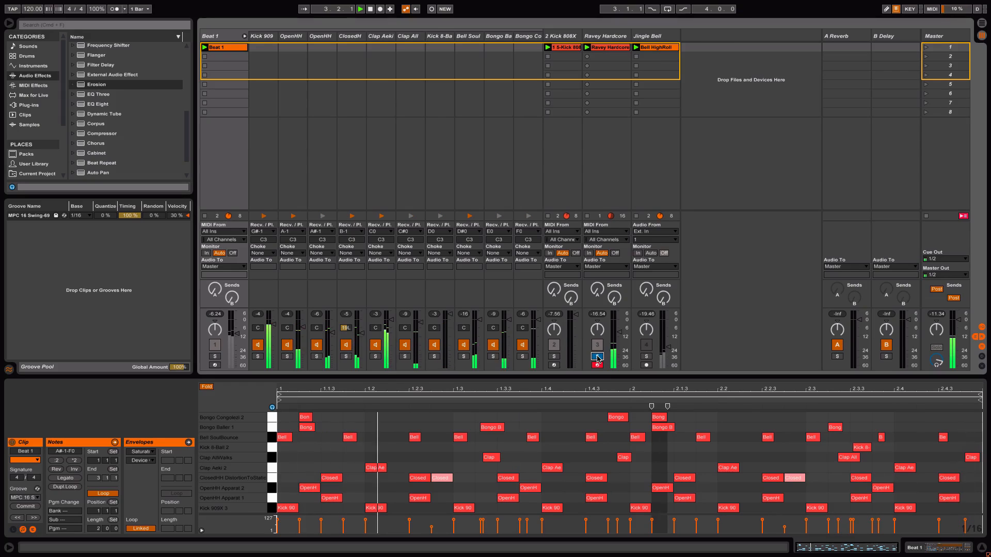
click(603, 37)
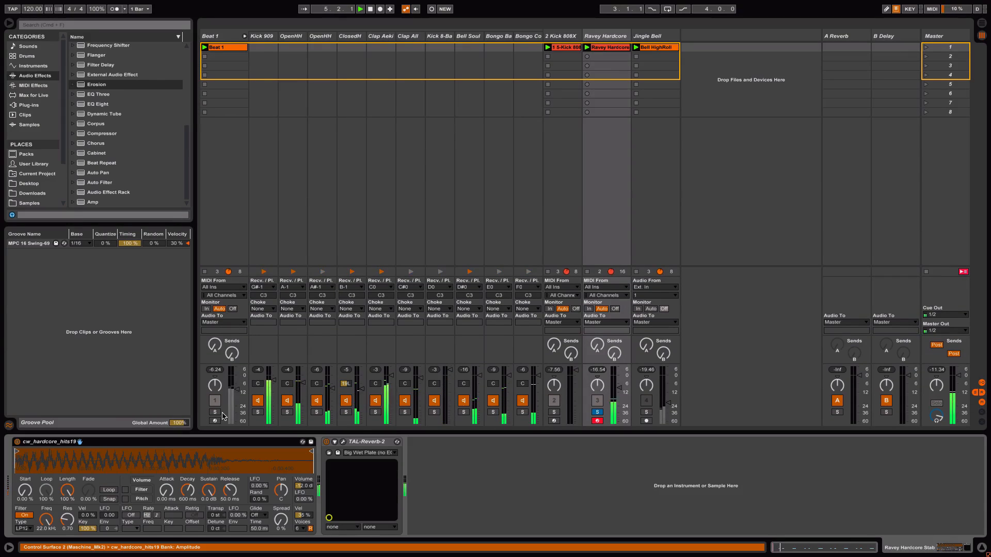
Toggle the TAL-Reverb-2 effect off and on while the Ravey Hardcore track plays, and inspect its plug-in window
click(326, 442)
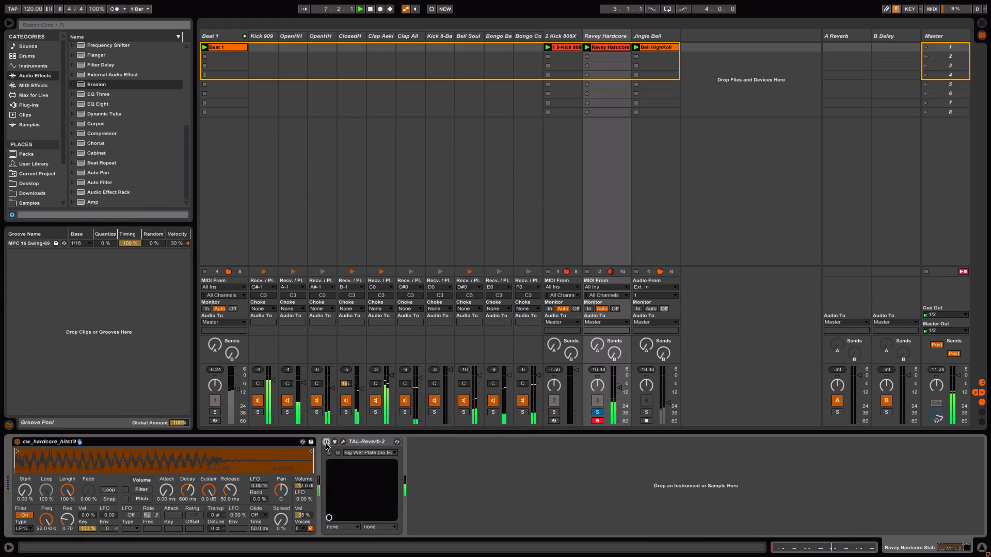
click(327, 442)
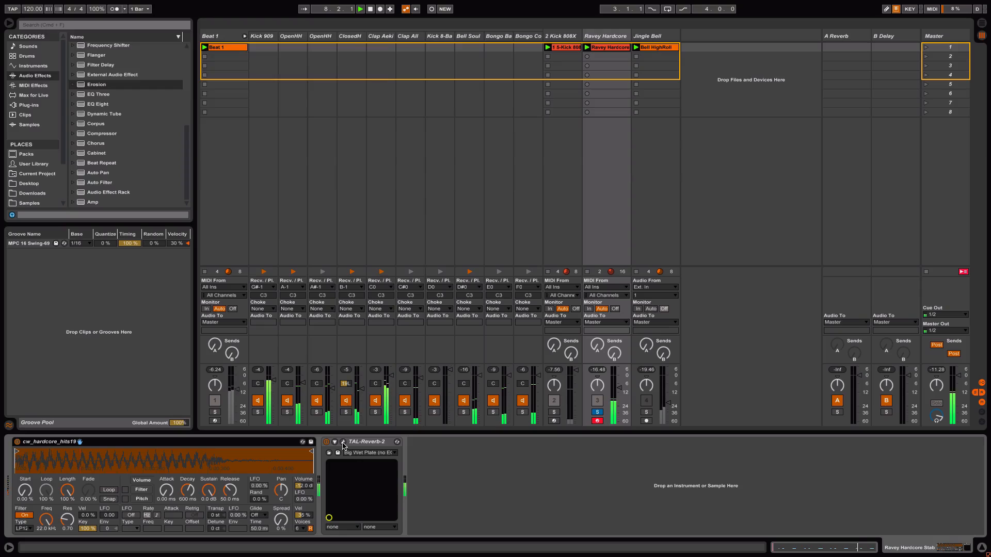
click(343, 442)
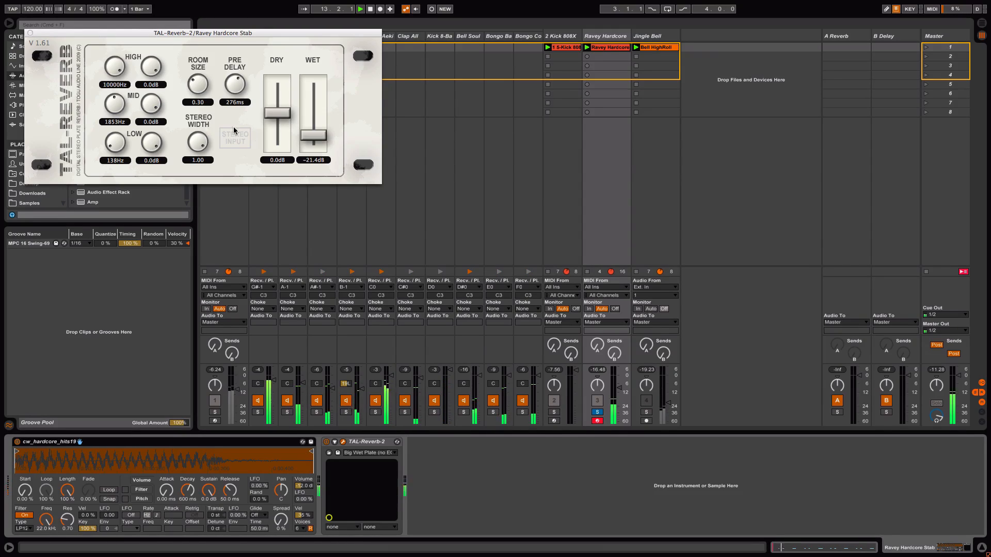
click(30, 33)
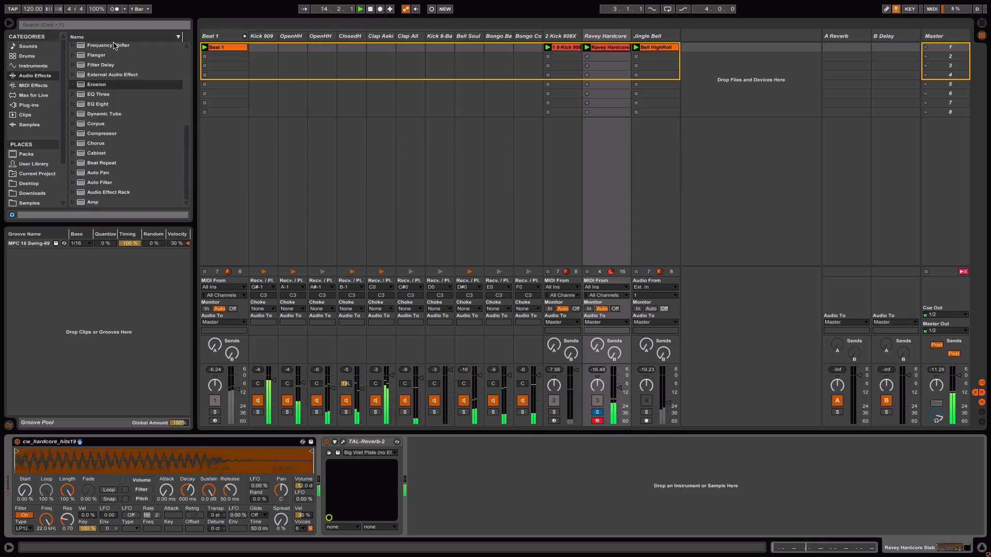
Unsolo the Ravey Hardcore track and listen to the beat while muting and unmuting the Kick 909 chain
click(597, 413)
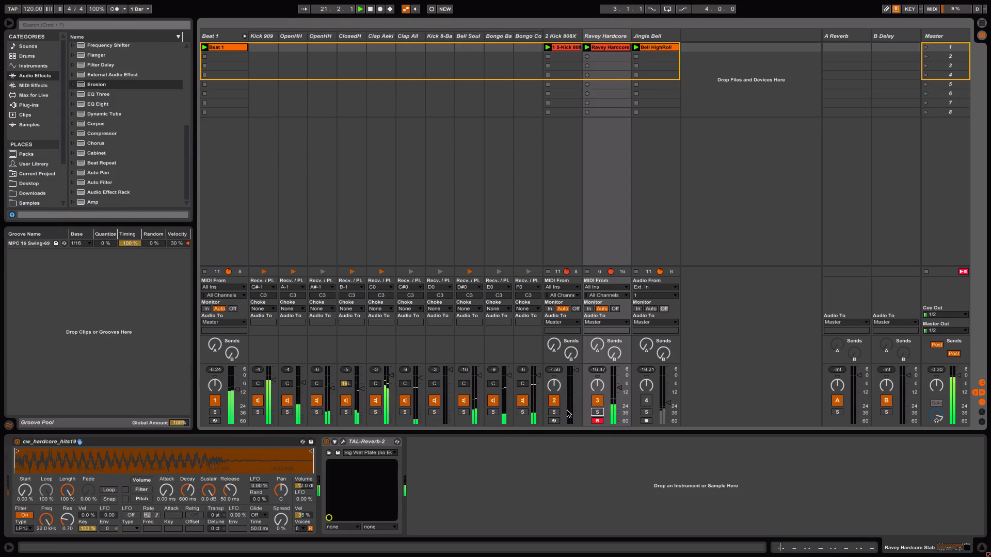
click(258, 401)
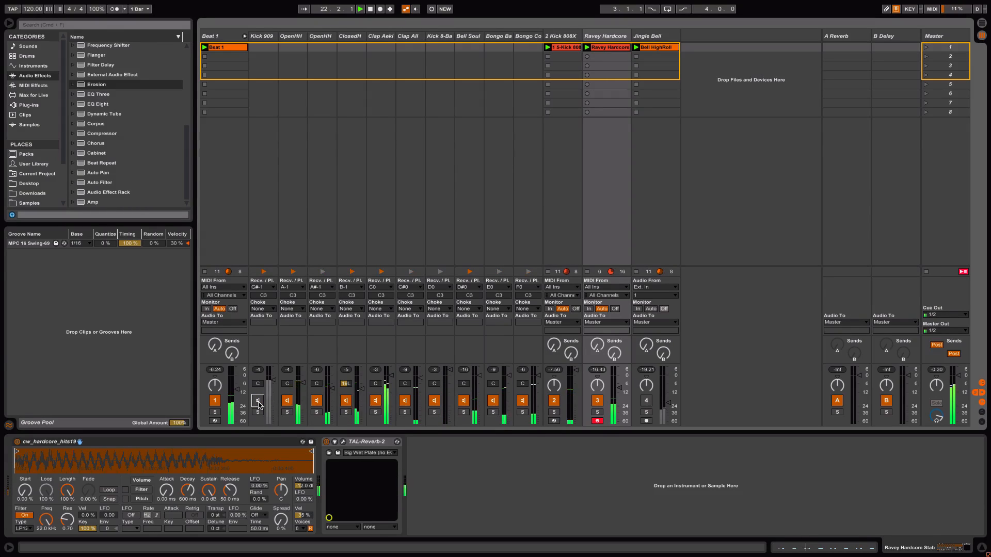
click(258, 401)
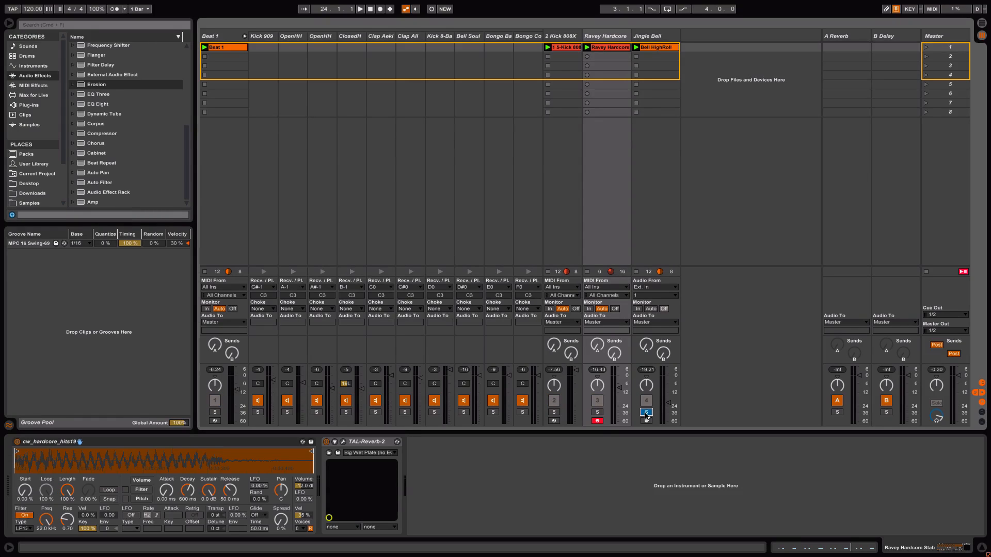
Play the soloed Jingle Bell track and examine the Bell HighRoll clip's transposition envelope
key(space)
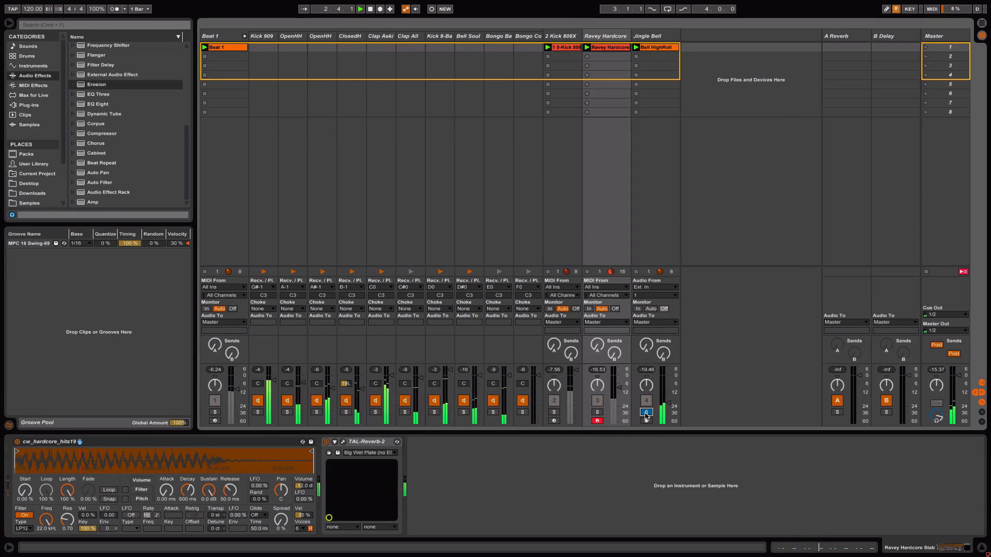
click(663, 50)
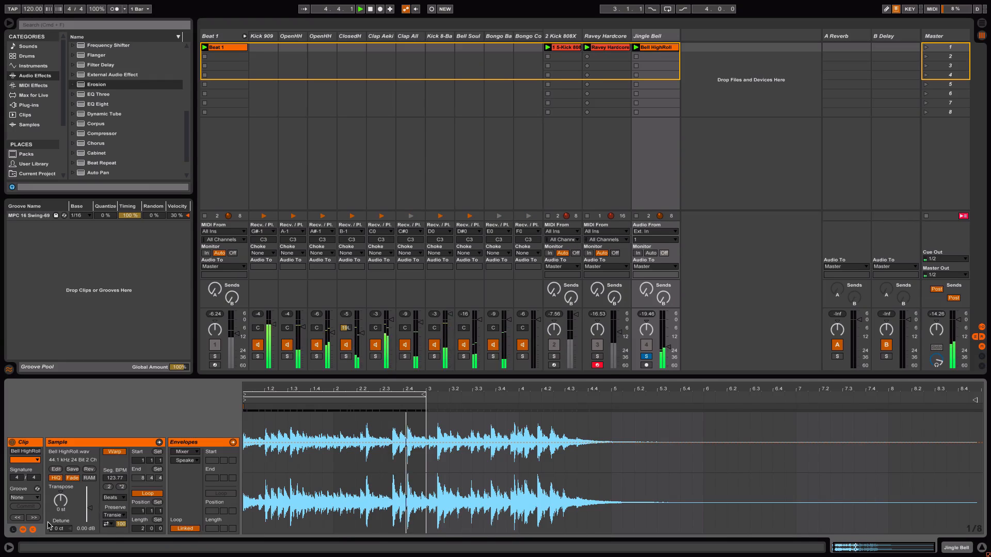
click(193, 452)
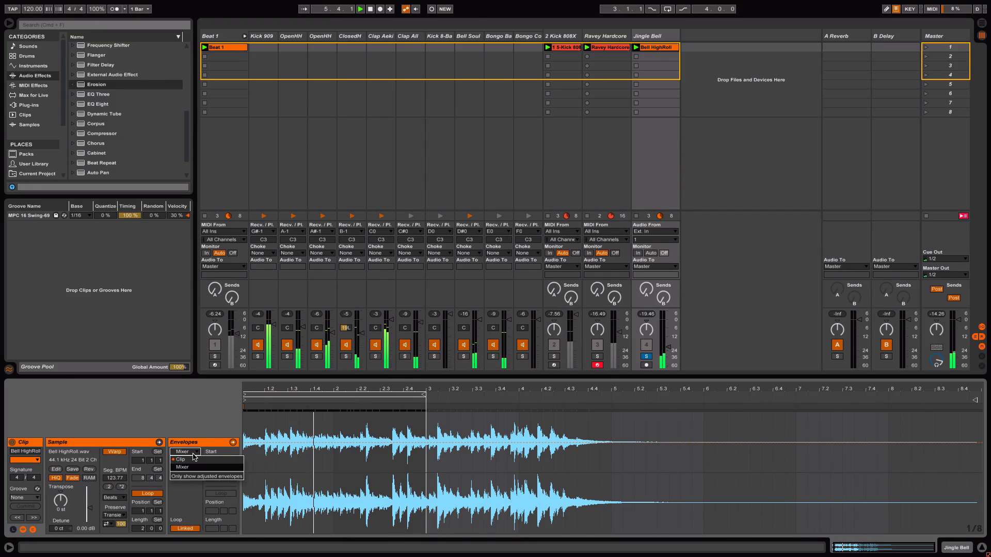
click(190, 459)
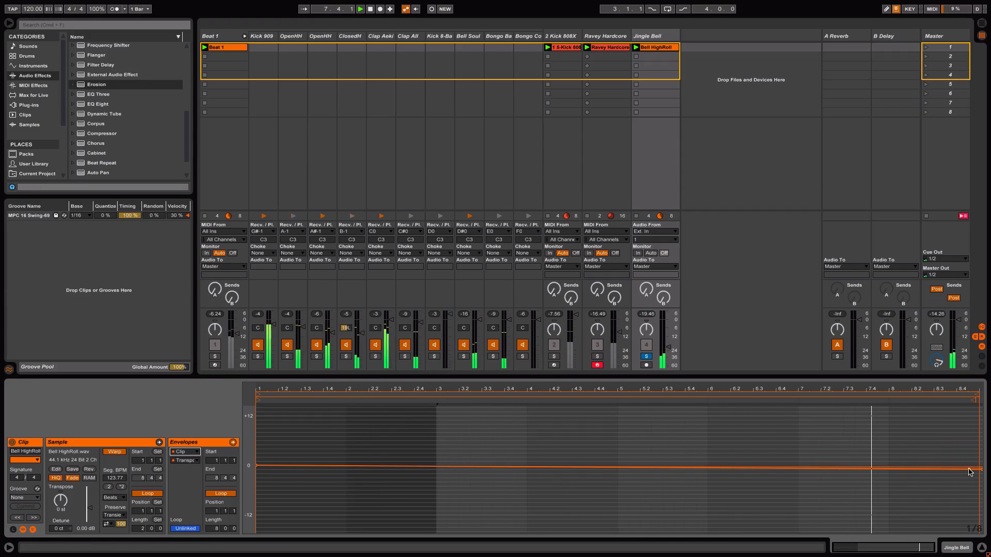
mouse_move(980, 473)
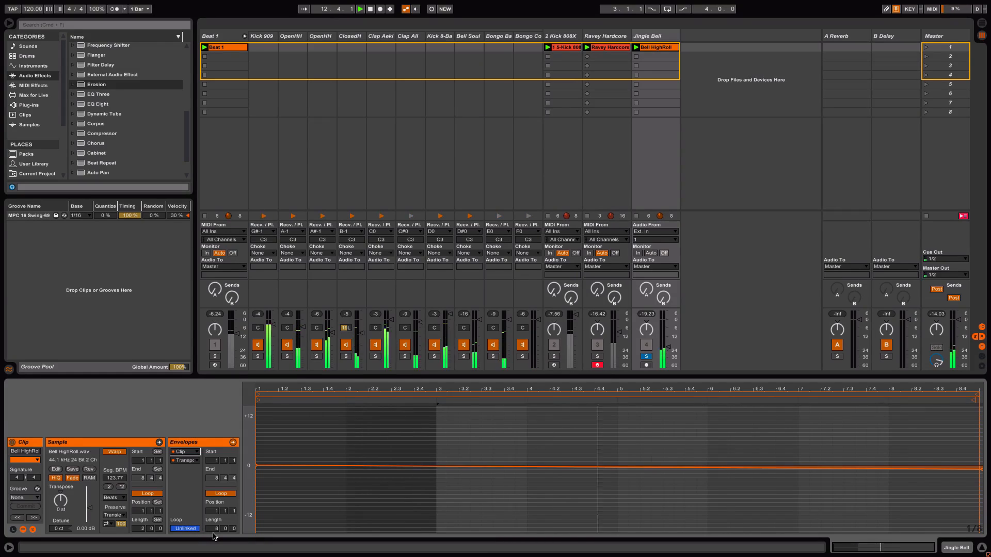
Switch the Bell HighRoll clip's envelope display to Volume Modulation
click(191, 453)
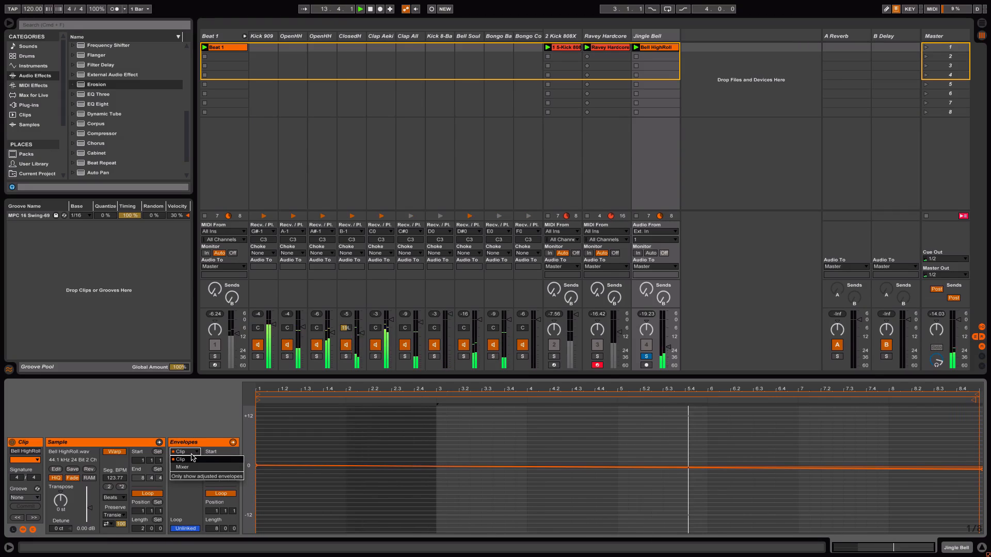
click(192, 459)
click(191, 460)
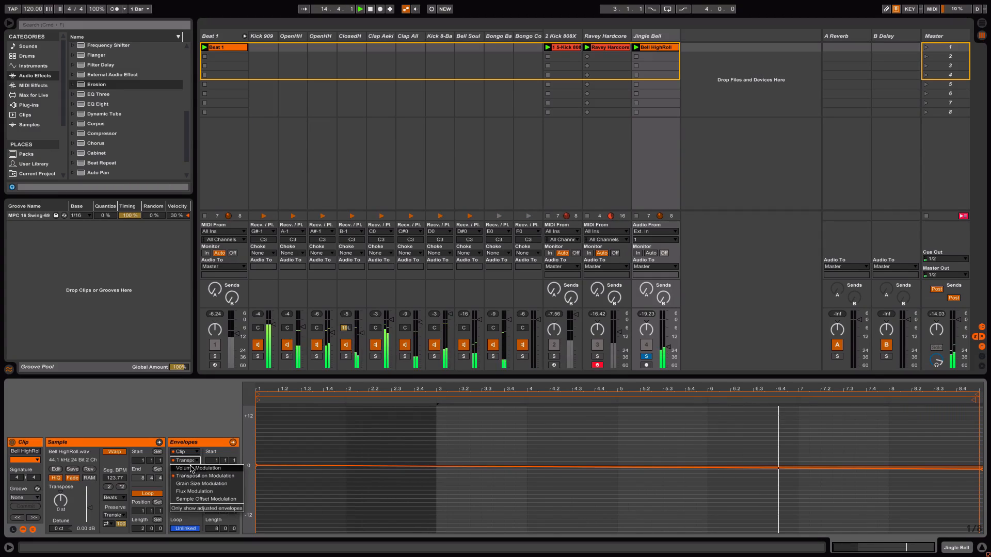
click(192, 468)
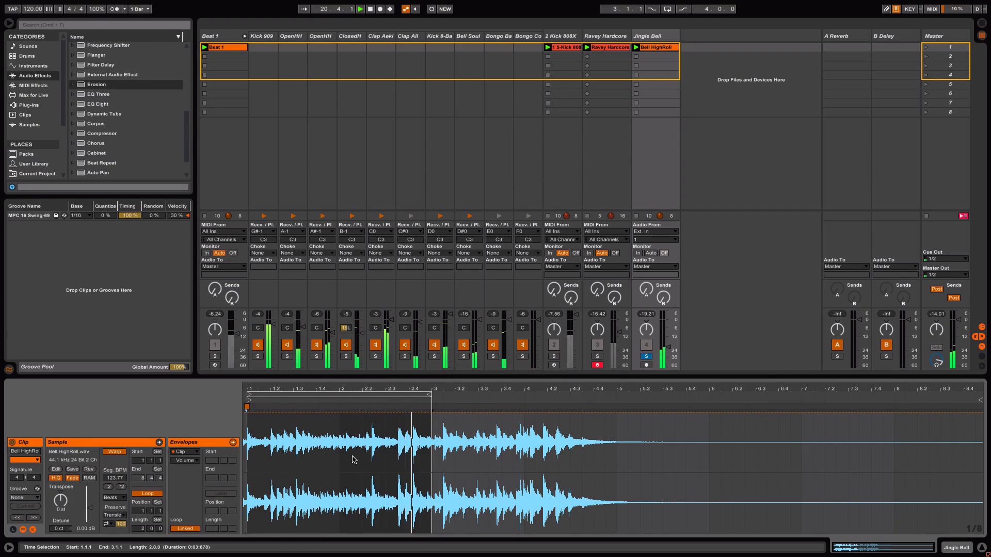
Unsolo the Jingle Bell track and compare the full beat with that track switched on and off
click(647, 345)
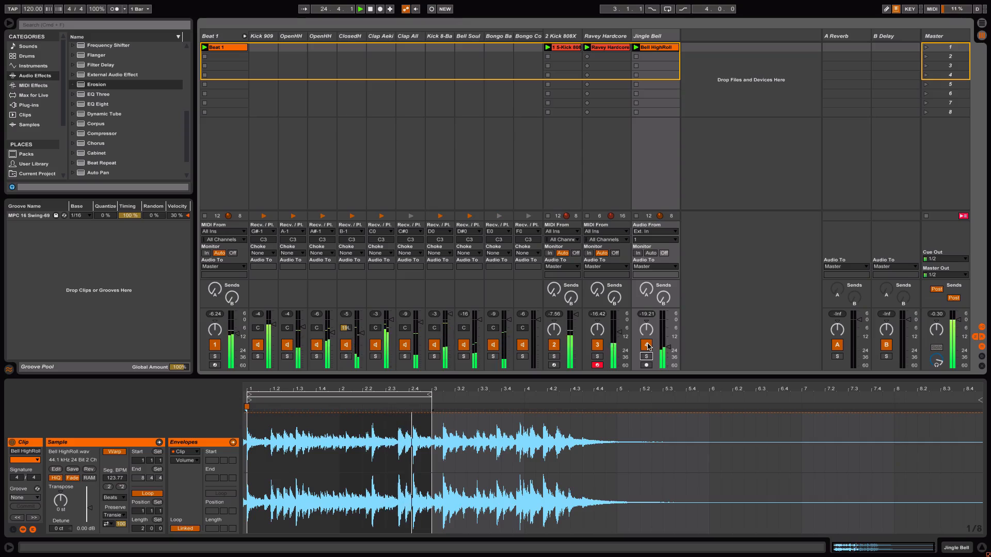
click(647, 346)
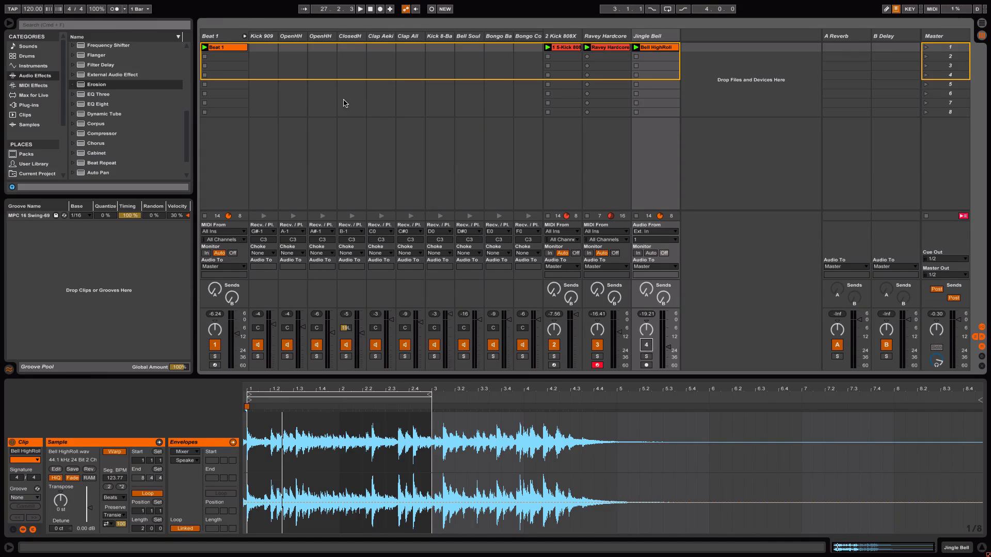
Display the devices of Beat 1, Kick 909 and ClosedHH, and show the Beat 1 clip's notes with its envelope settings hidden
click(229, 40)
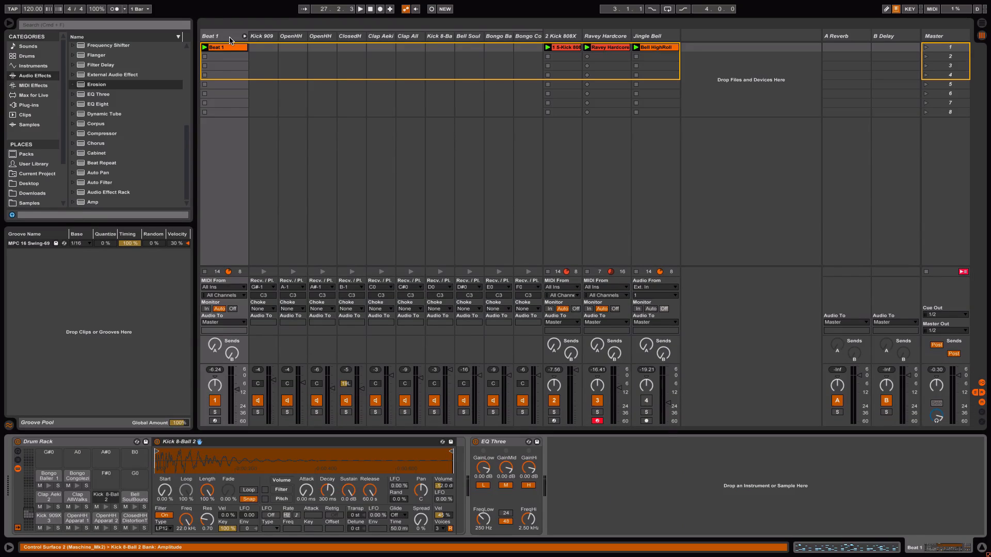
click(261, 37)
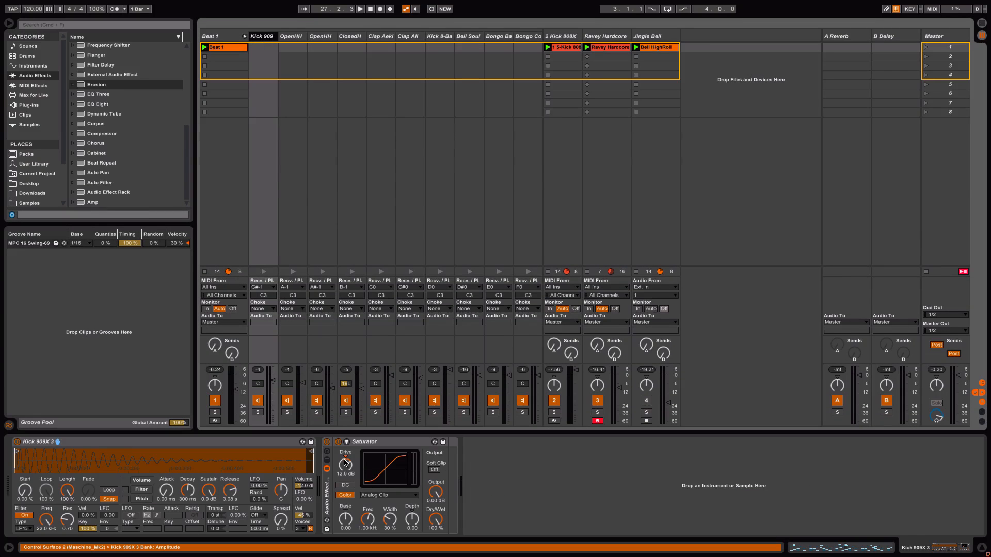
click(346, 37)
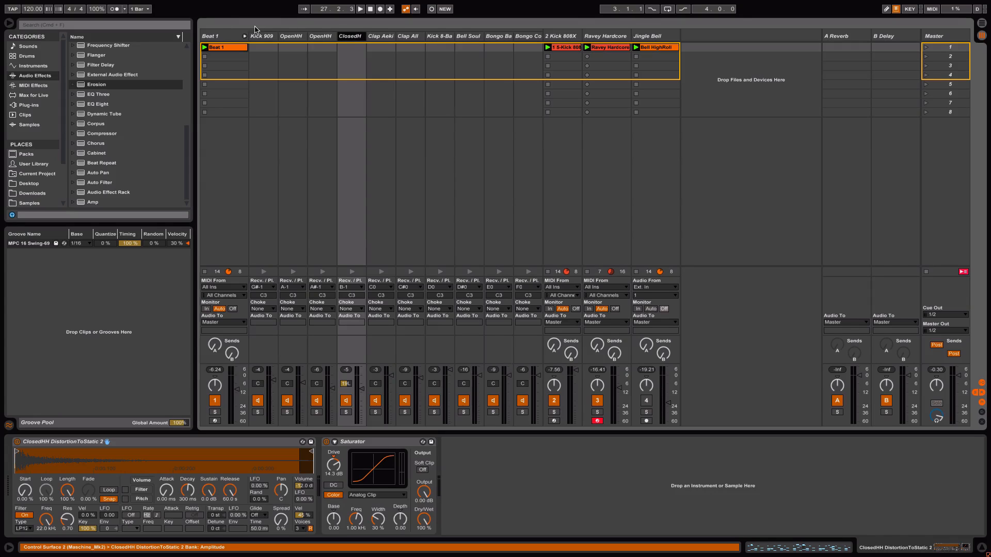
click(233, 48)
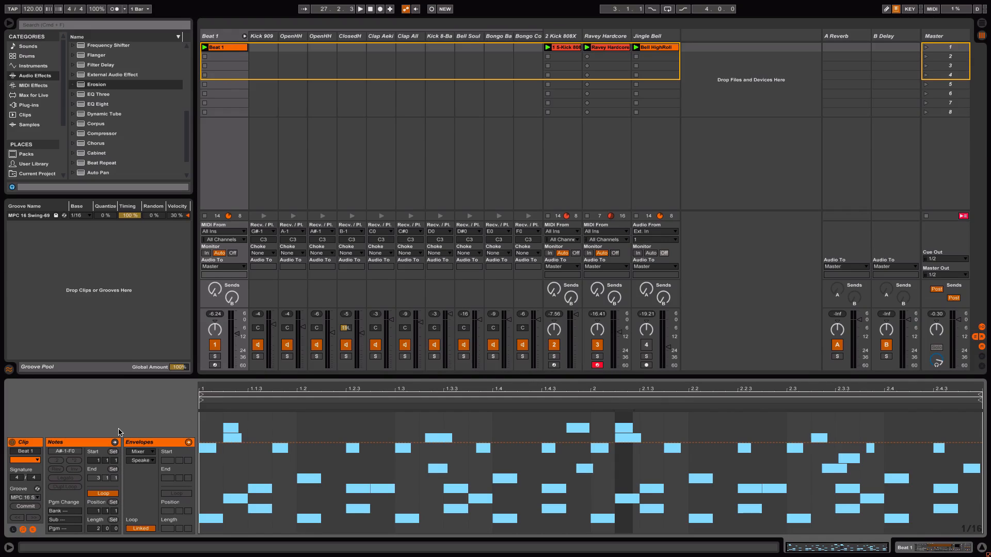
click(33, 531)
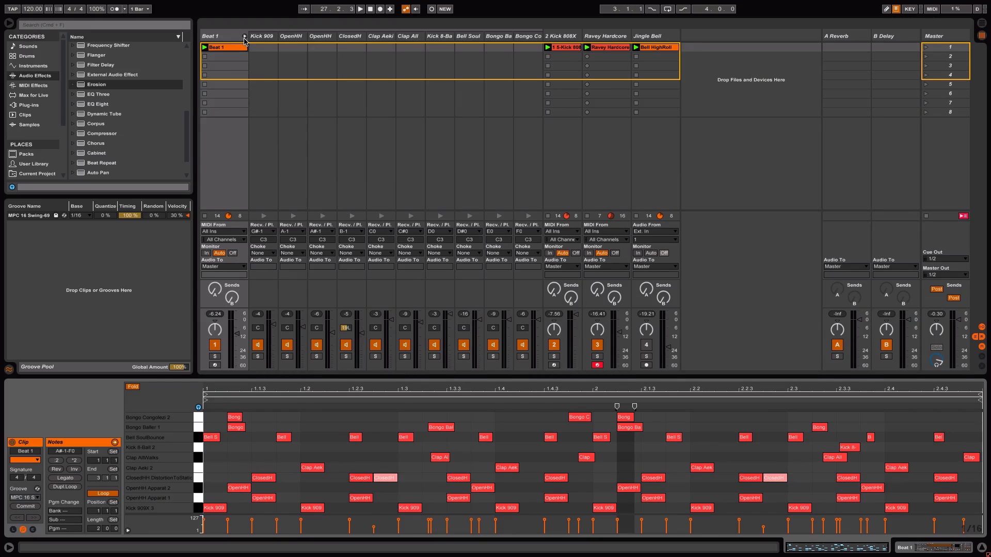
Solo both OpenHH chains and the ClosedHH chain and play them together
click(289, 363)
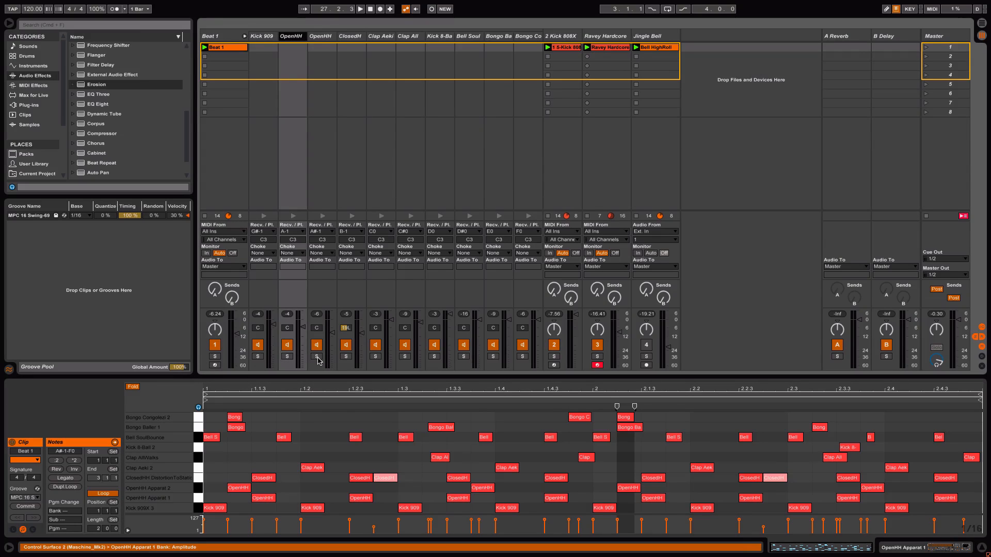
click(286, 356)
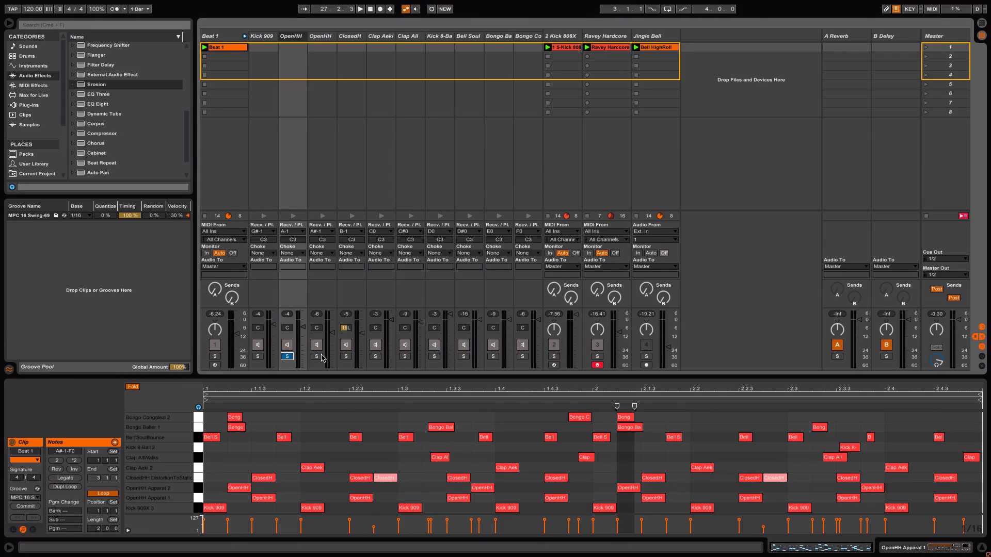
click(317, 356)
click(346, 356)
key(space)
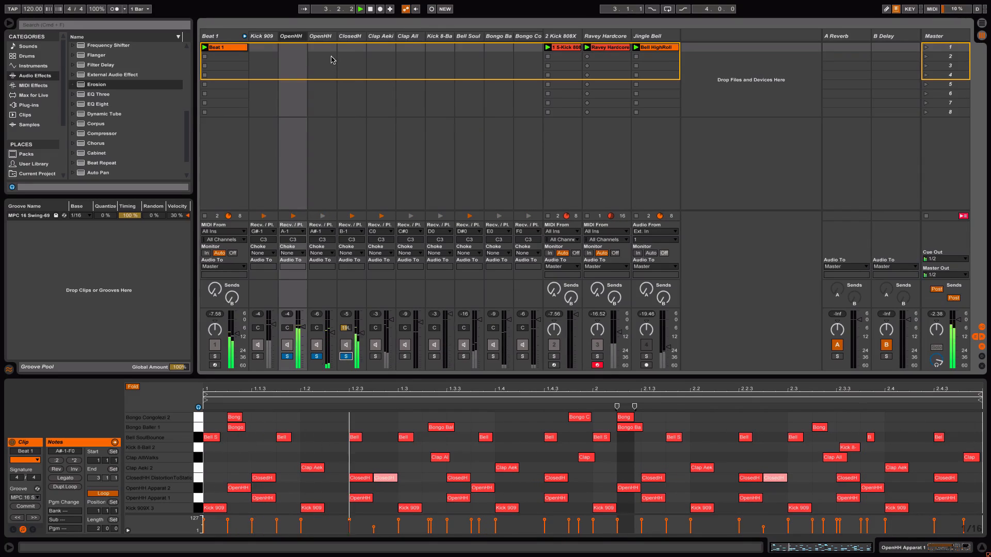
Display the OpenHH Apparat 2 chain's devices and add an EQ Eight after its Saturator
click(326, 37)
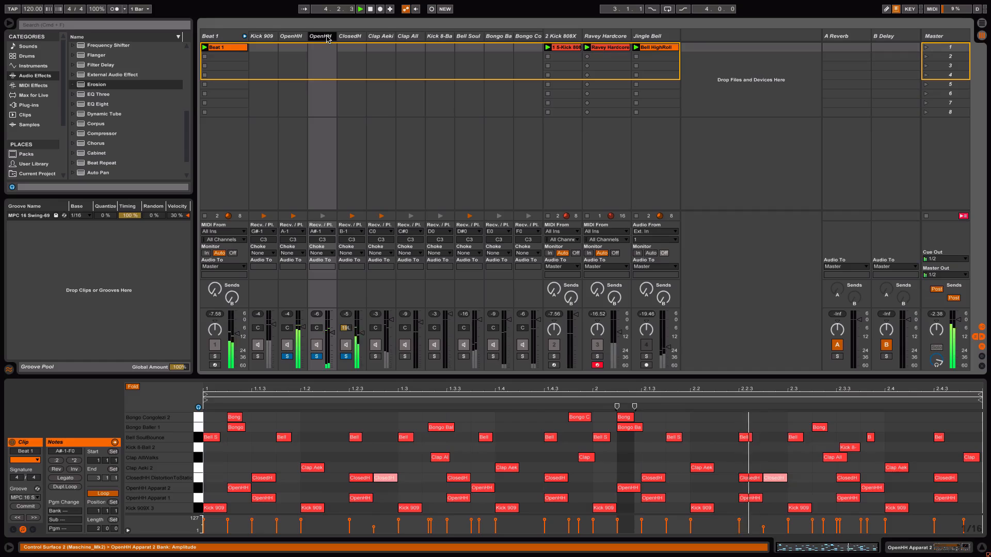
double_click(327, 37)
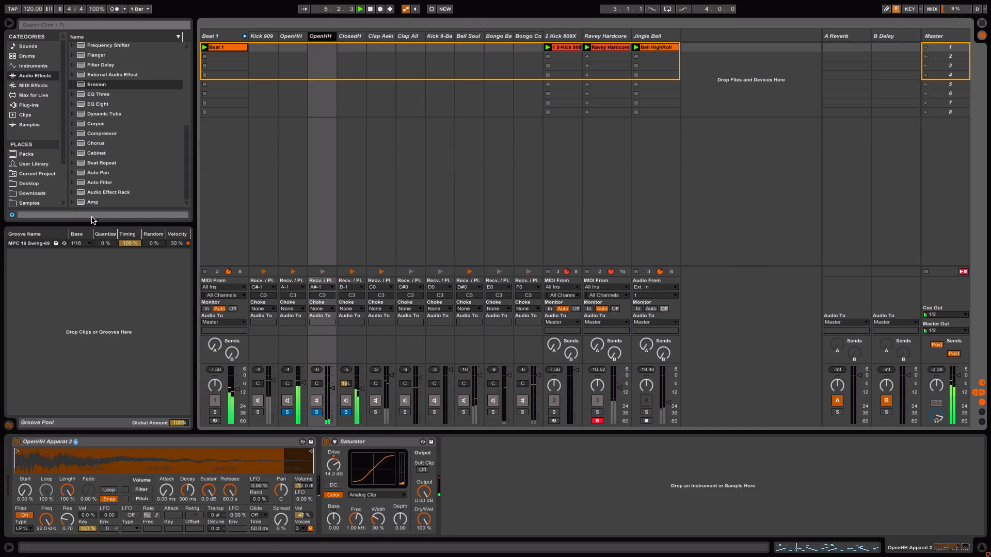
drag(105, 102, 308, 311)
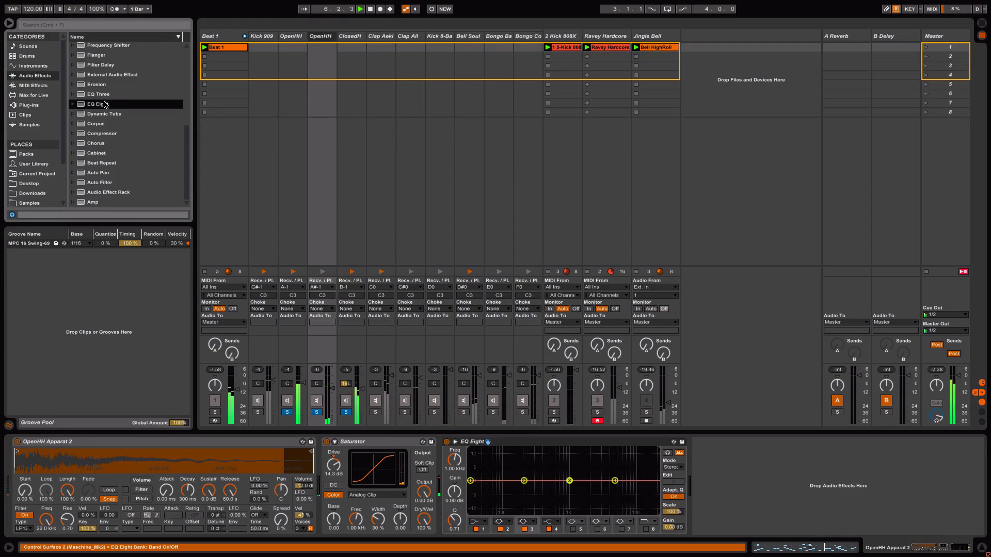
Change EQ Eight band 1 to a low-cut filter and move its frequency to about 123 Hz
click(471, 532)
click(475, 521)
click(480, 466)
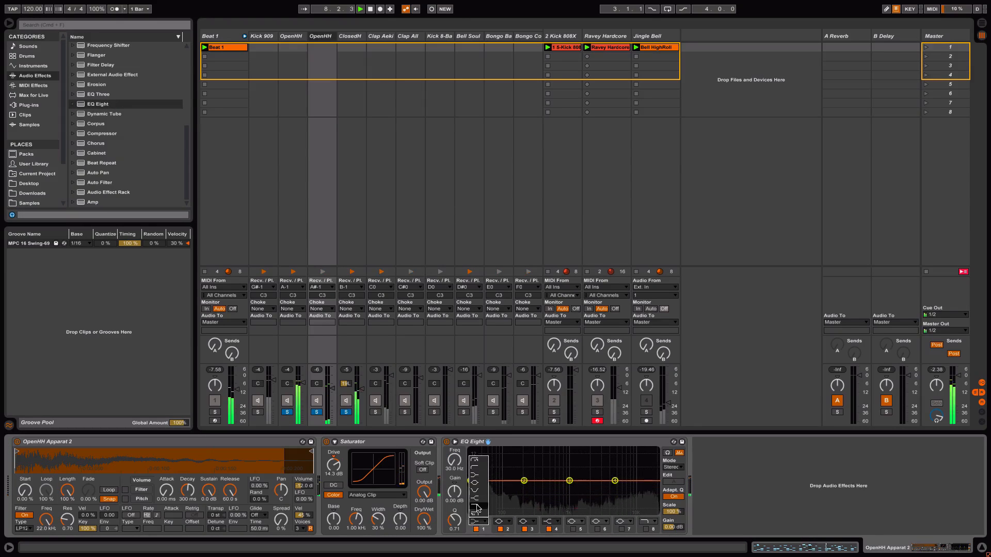
drag(470, 488, 506, 488)
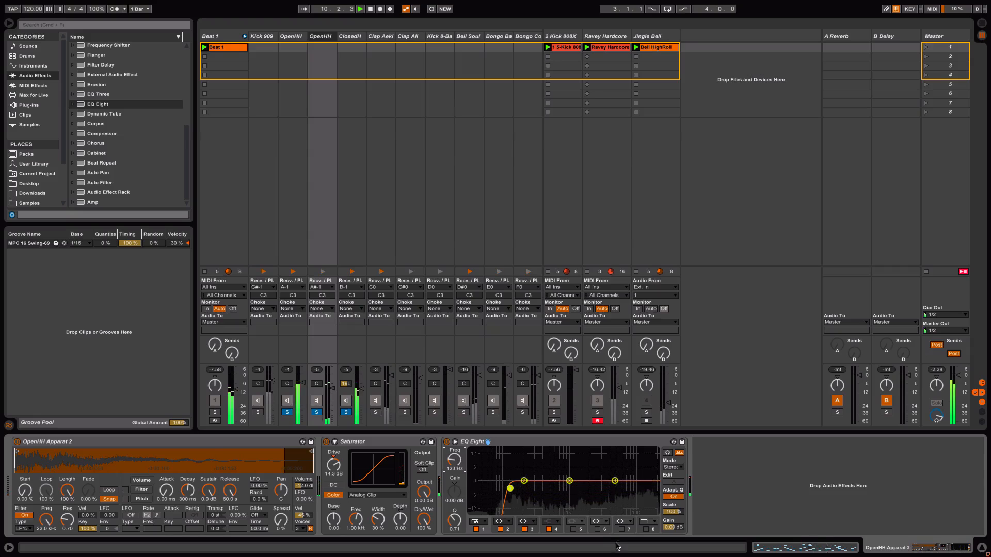
Enable the high-cut band 8 in EQ Eight and set band 1's low-cut frequency to 100 Hz
click(645, 529)
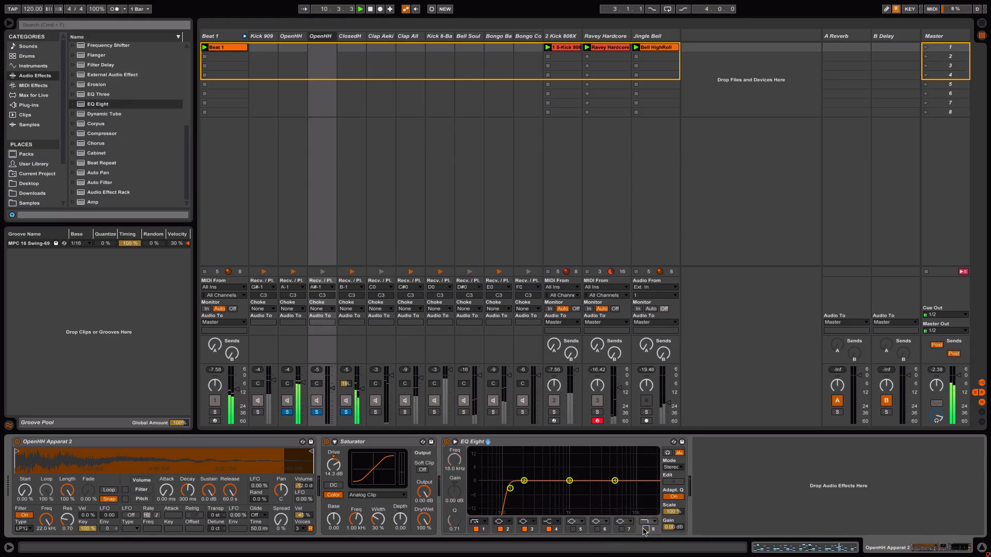
click(471, 526)
drag(455, 461, 455, 470)
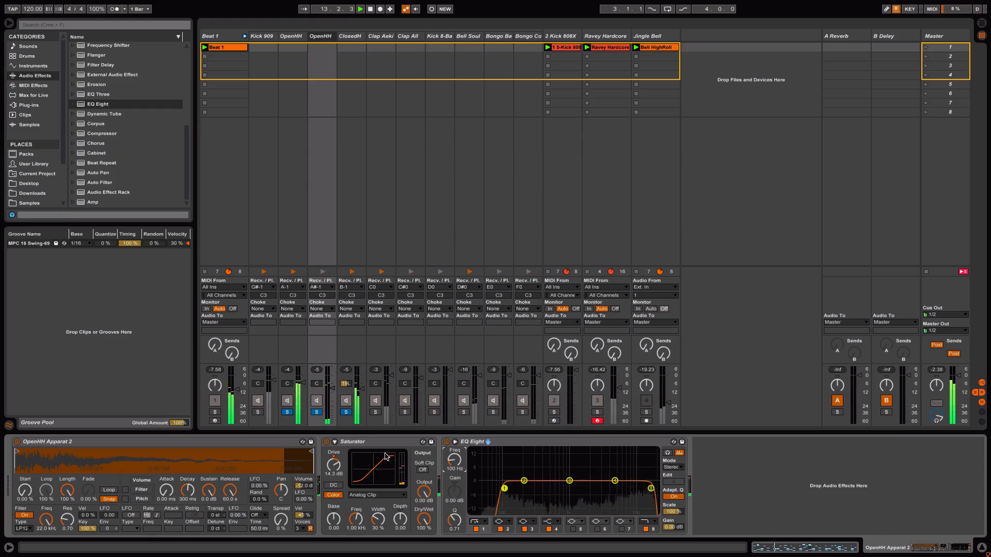
Clear the hi-hat solos, listen to the full beat with the new EQ, and stop playback
click(289, 413)
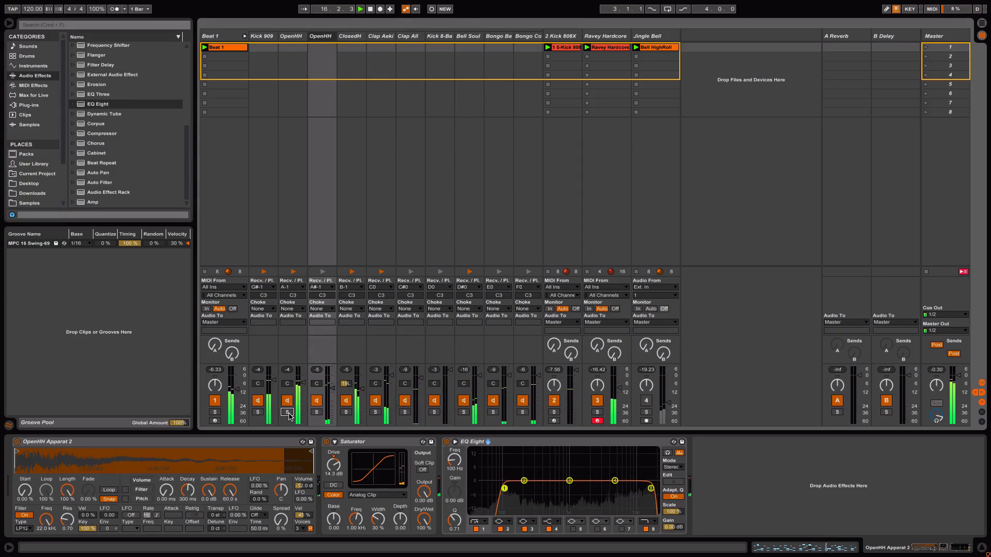
key(space)
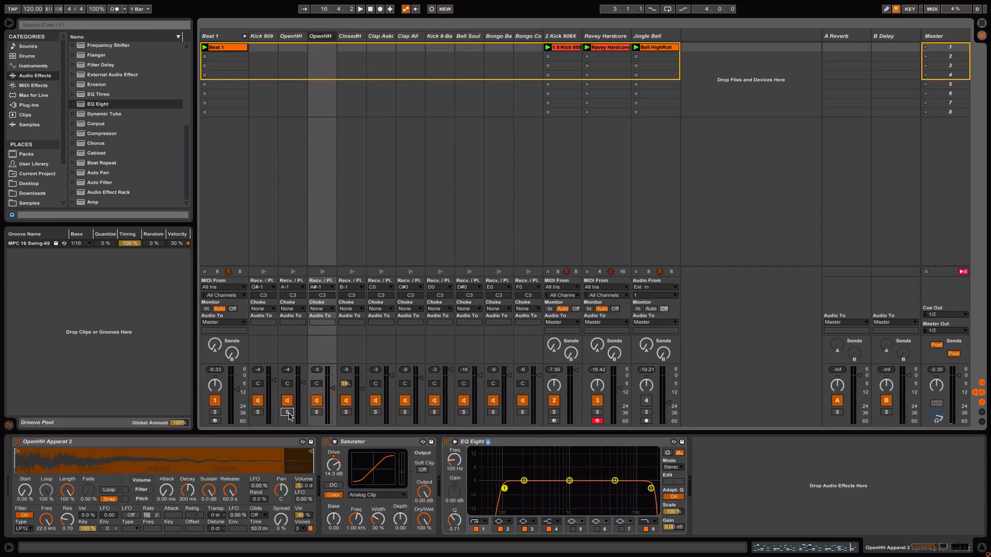